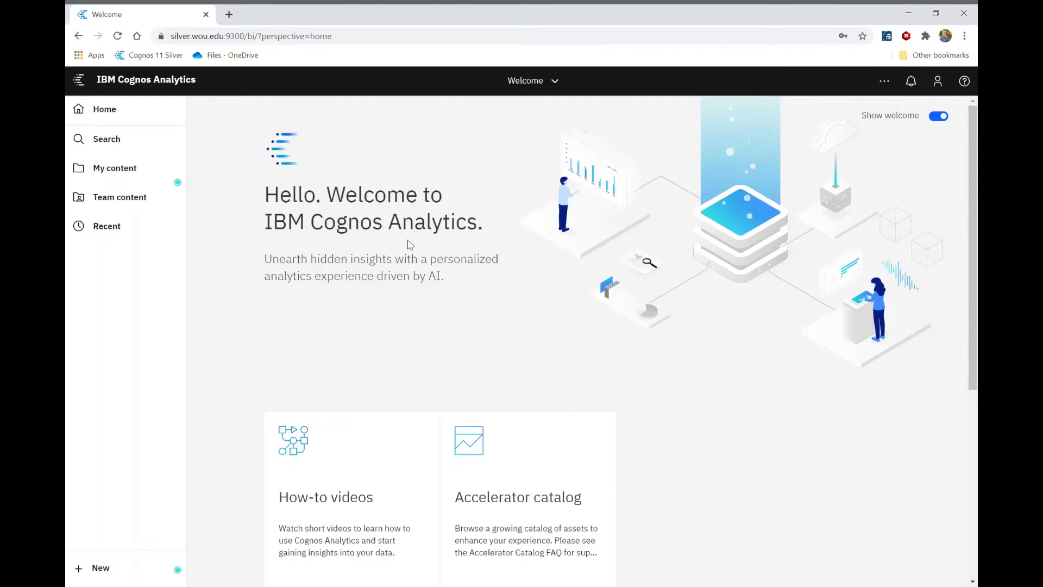
Step: Create a new report from the Blank template
left_click(111, 568)
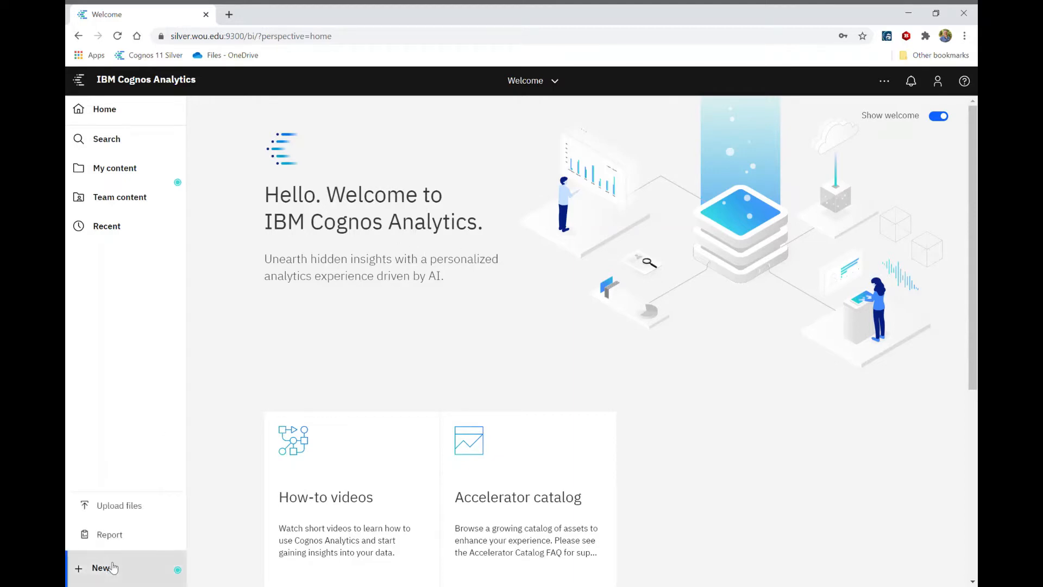
left_click(115, 534)
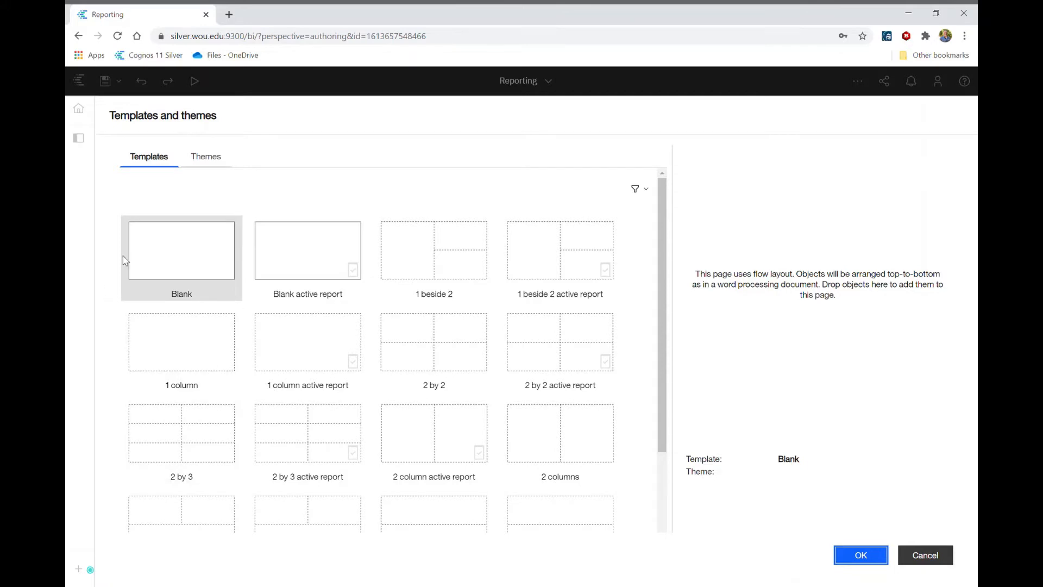
left_click(209, 155)
left_click(152, 157)
left_click(862, 555)
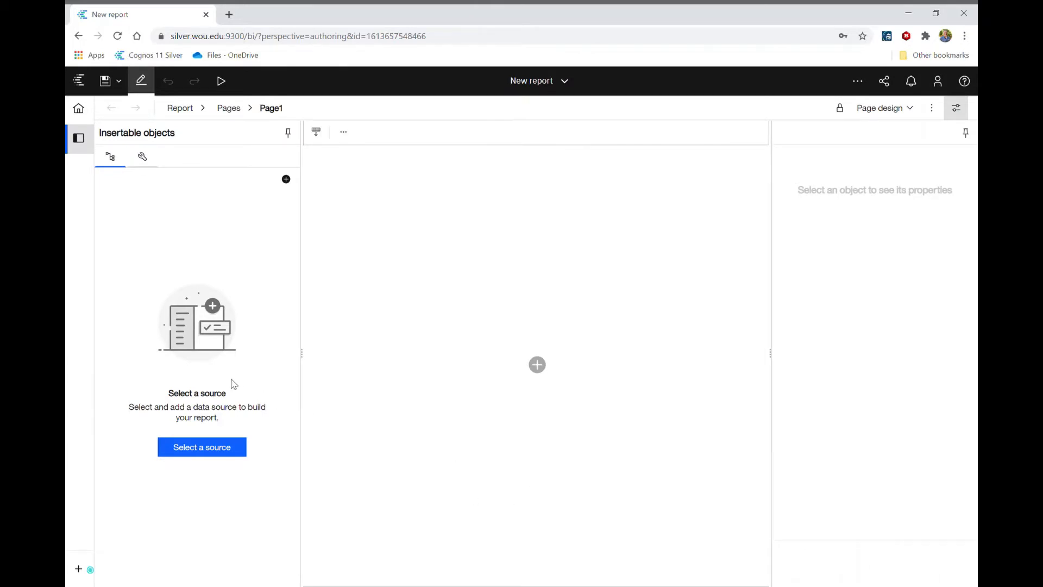
Step: Add the Tutorial Data Warehouse package from the UCS Developer Folder in team content as the report's data source
left_click(206, 450)
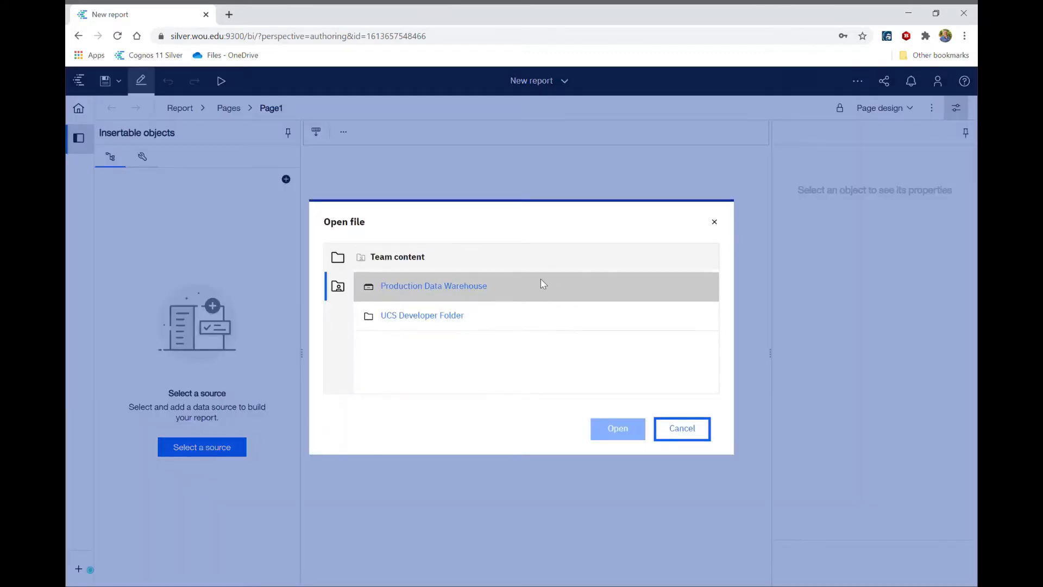
left_click(450, 293)
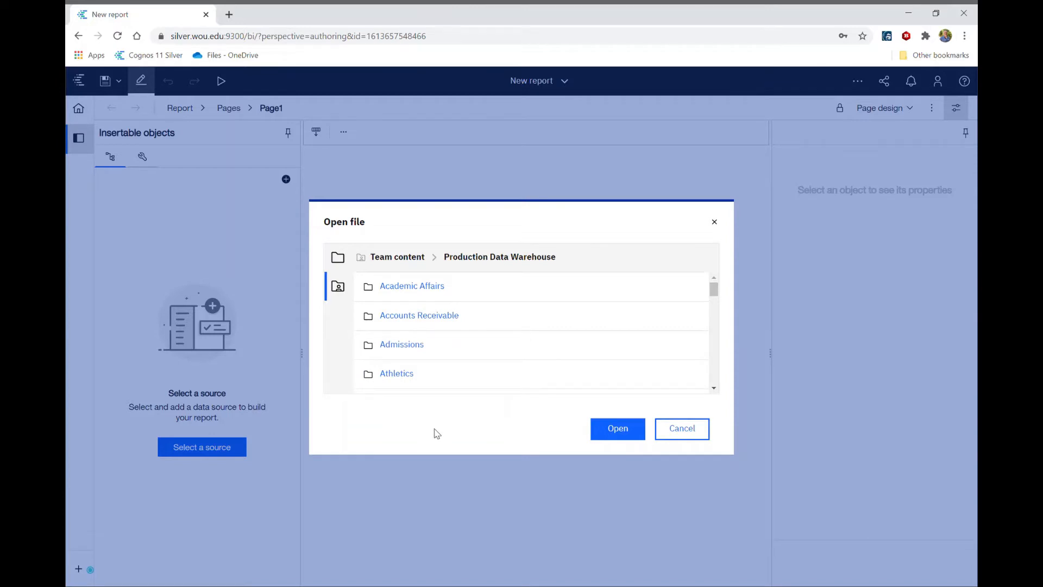
left_click(398, 261)
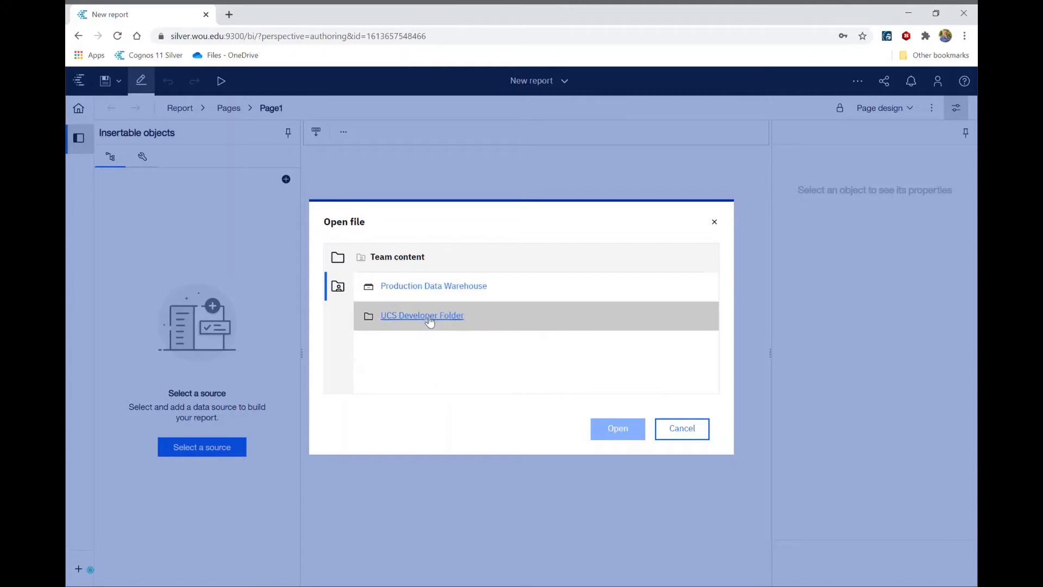
left_click(428, 317)
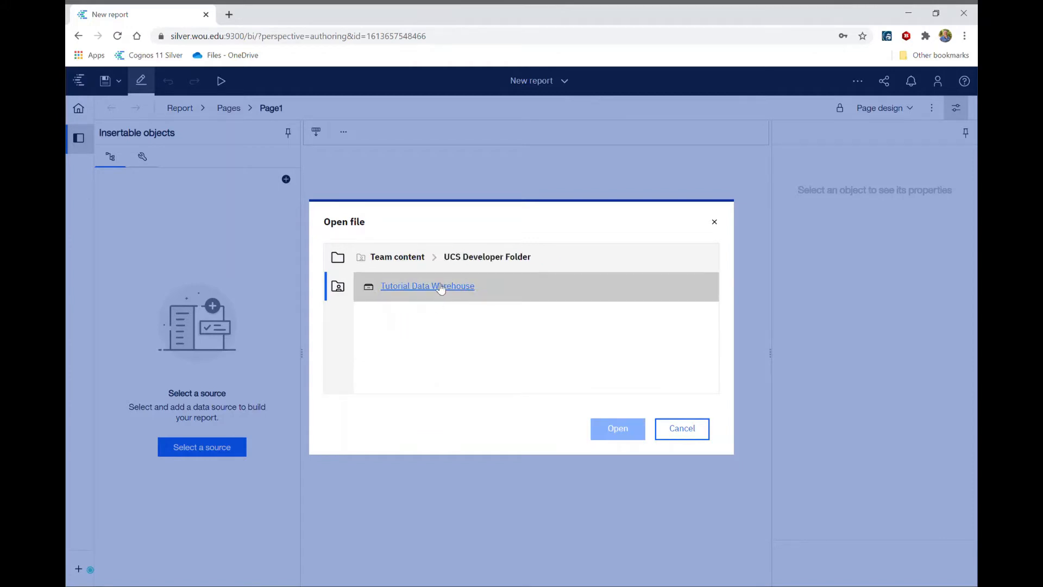
left_click(440, 288)
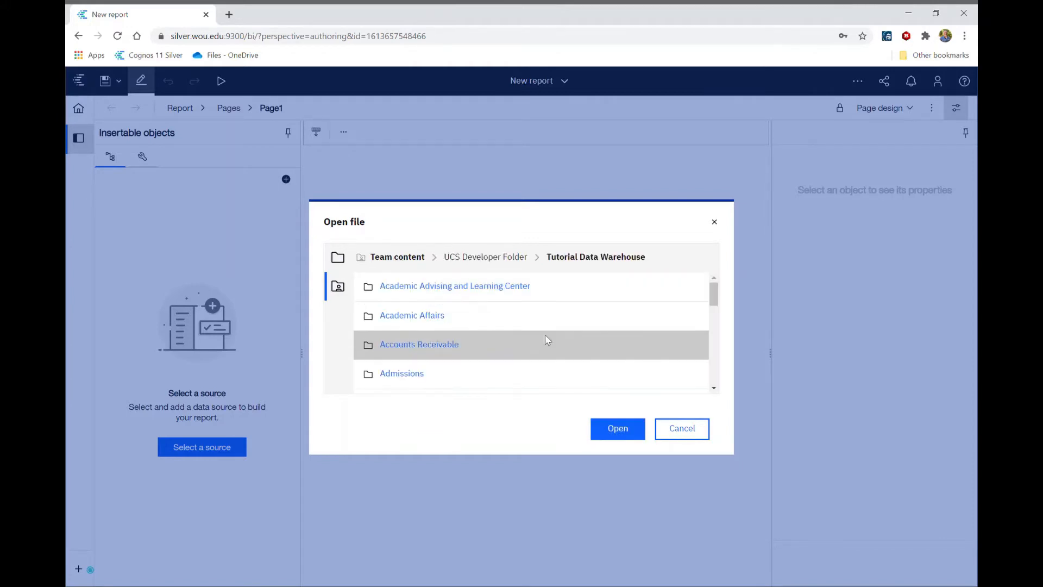
left_click(619, 429)
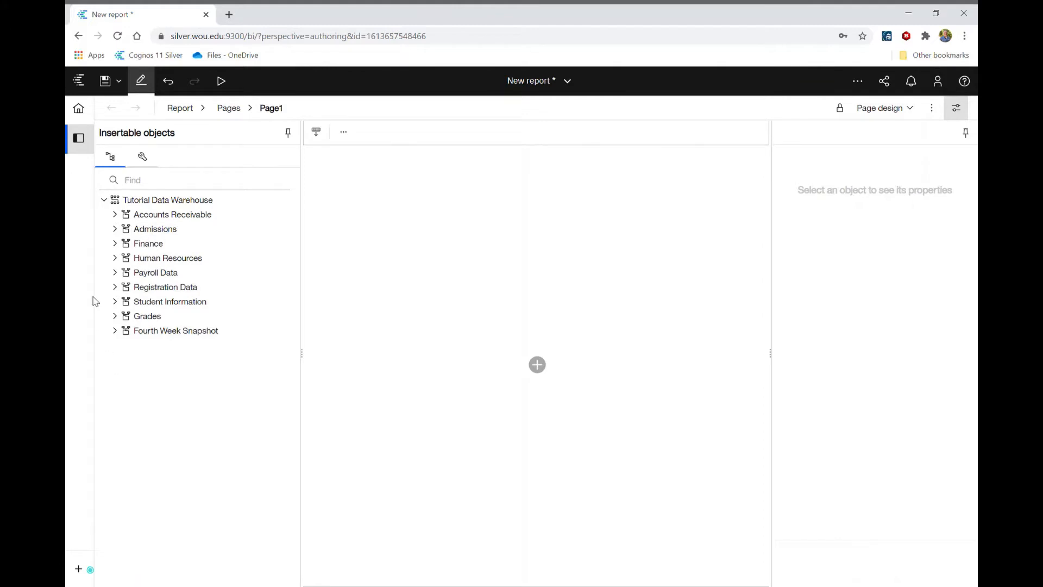
Step: Expand Registration Data and insert a list on the blank page, keeping the names List1 and Query1
left_click(115, 287)
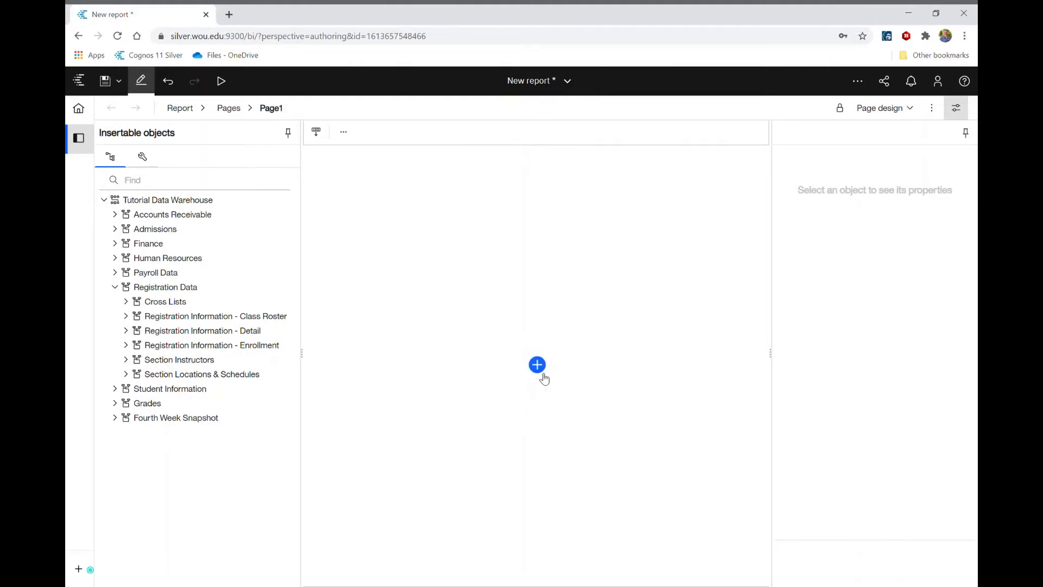
left_click(538, 365)
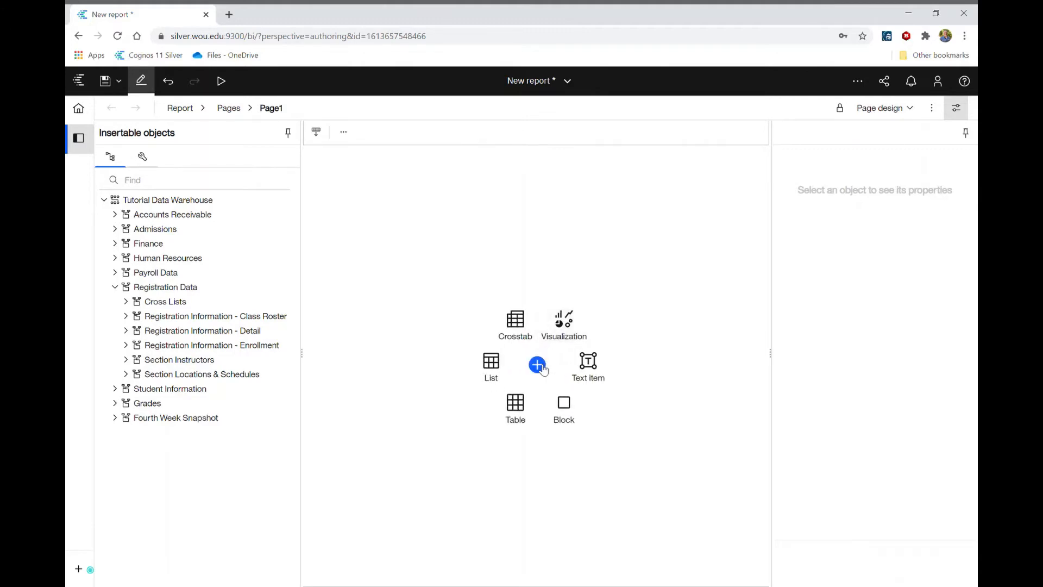
left_click(492, 364)
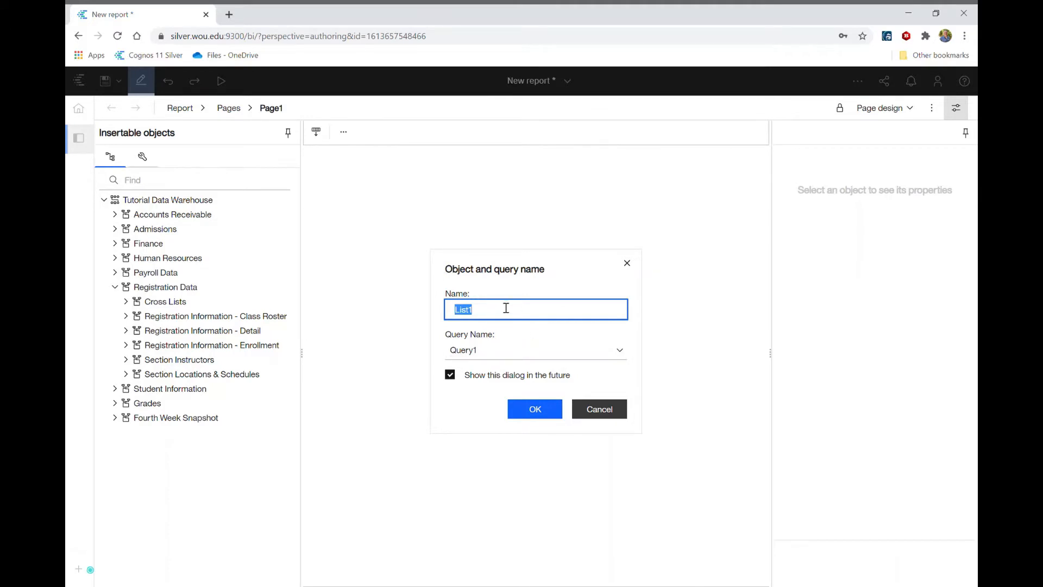
left_click(536, 411)
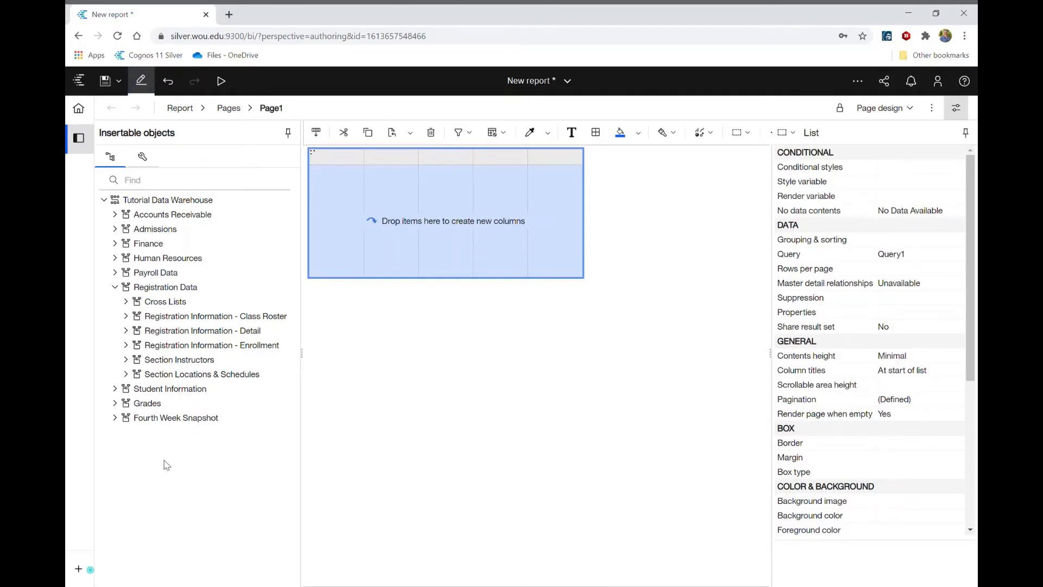
Step: Add Term Code to the list from the Academic Term folder of Section Terms in Registration Information - Class Roster
left_click(129, 318)
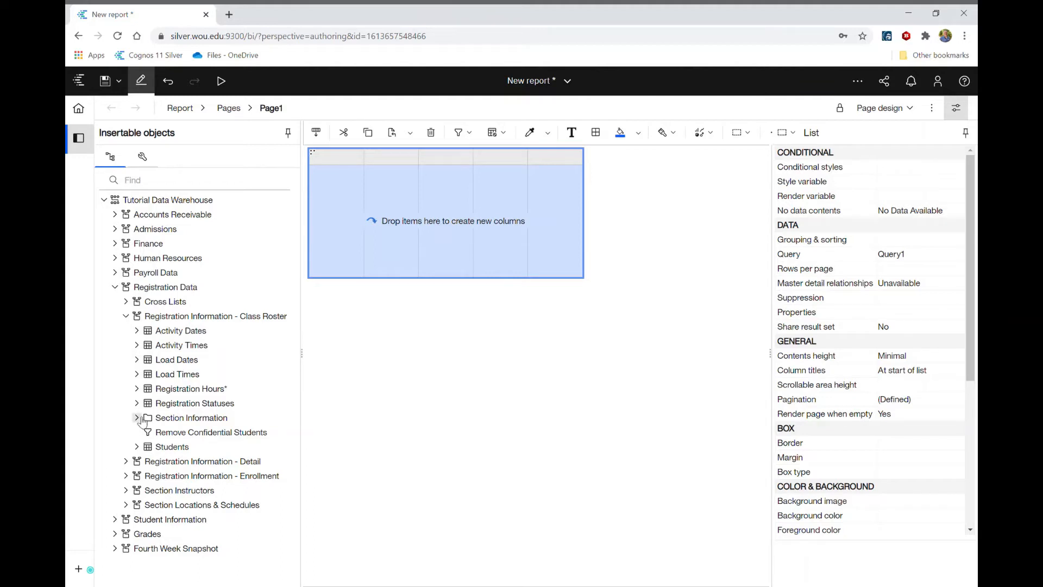
left_click(142, 420)
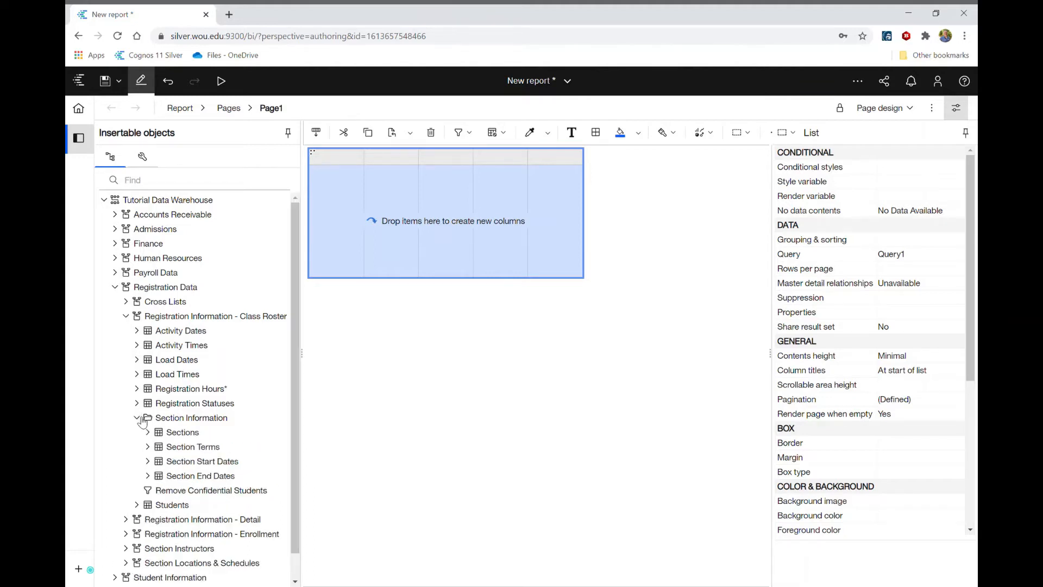
left_click(148, 447)
left_click(159, 476)
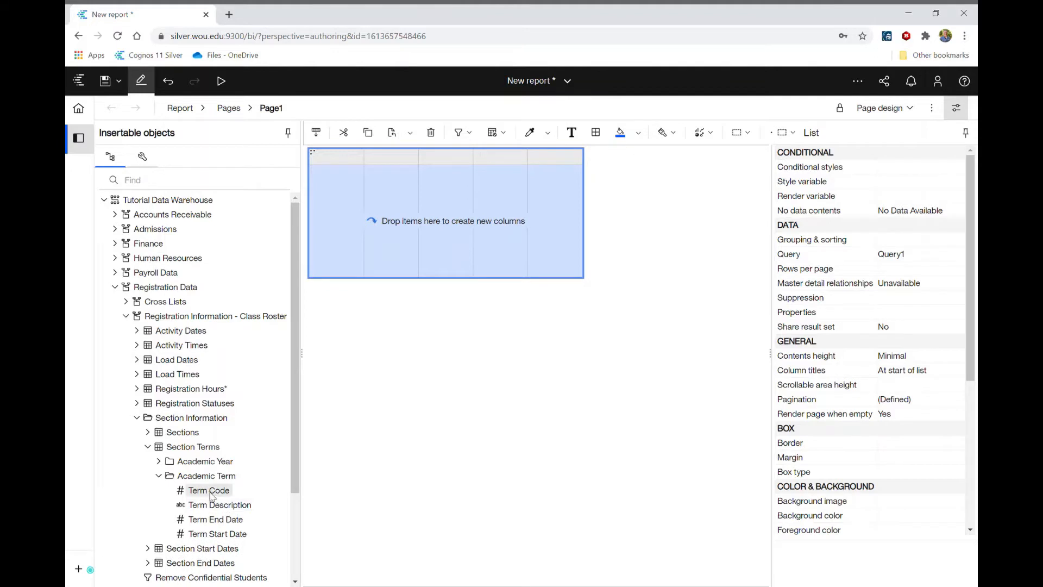
double_click(208, 491)
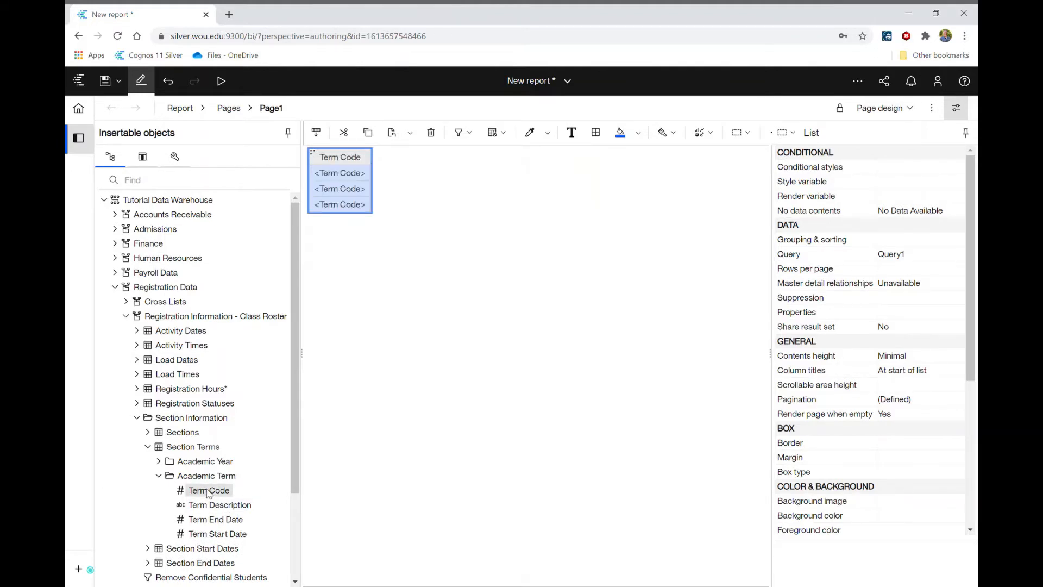
left_click(147, 447)
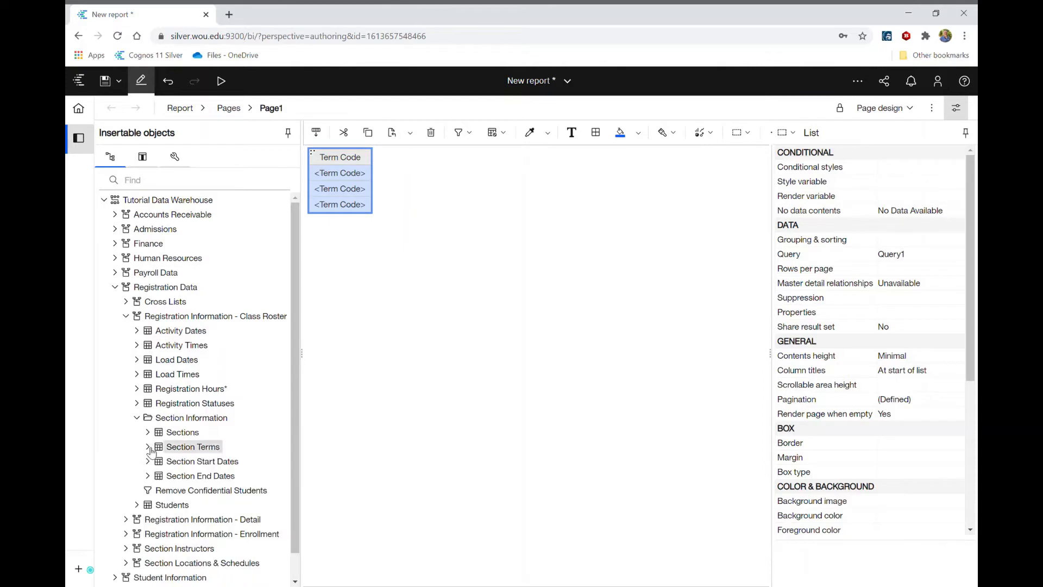
Step: Add Subject Code and Course Number to the list from the Course folder under Sections
left_click(152, 433)
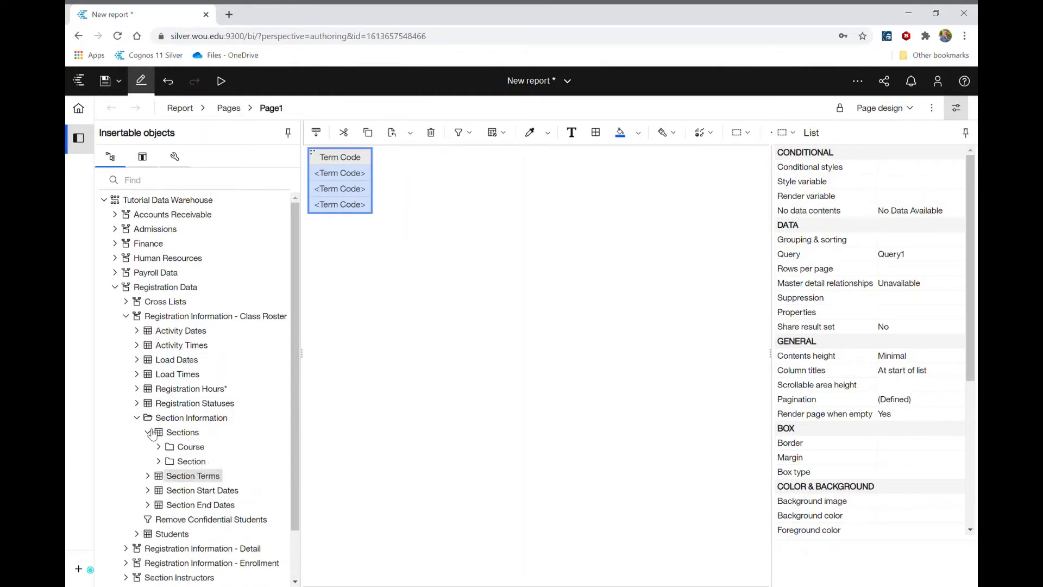
left_click(161, 448)
scroll(162, 451, "down", 3)
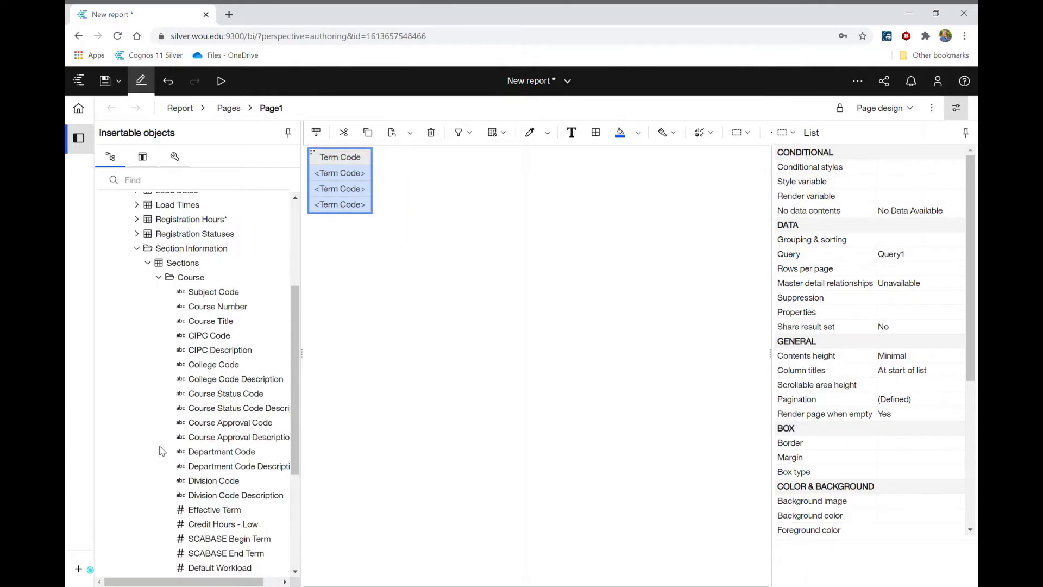
double_click(206, 296)
double_click(206, 308)
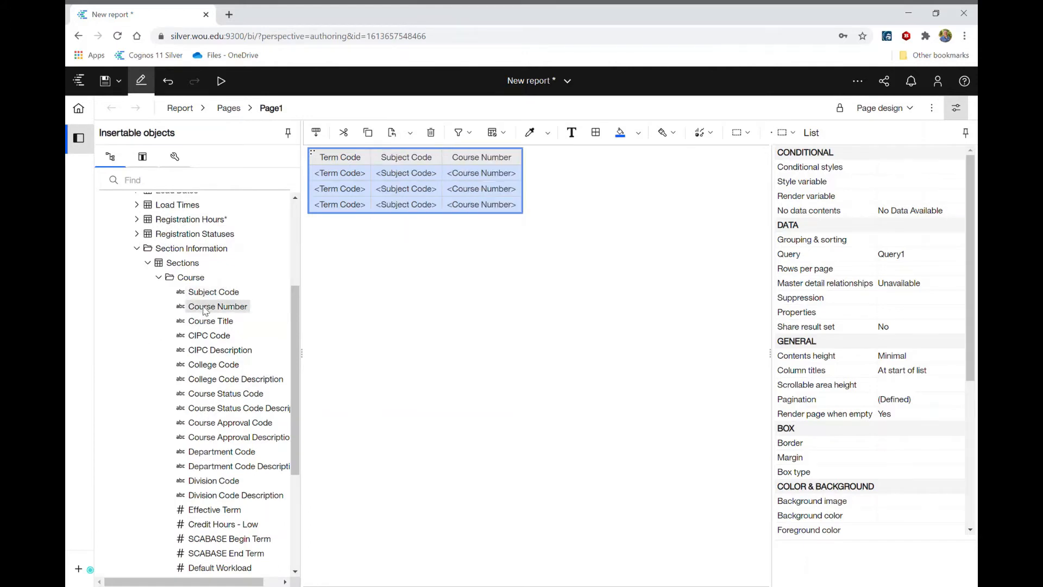
left_click(158, 278)
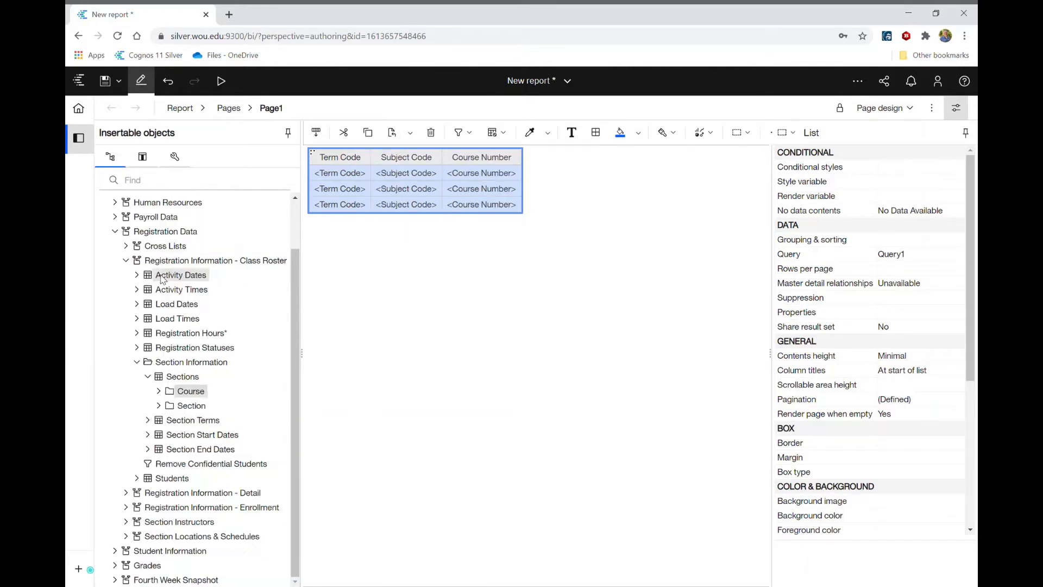
Step: Add CRN and Course Sequence to the list from the Section folder under Sections
left_click(158, 406)
scroll(162, 403, "down", 3)
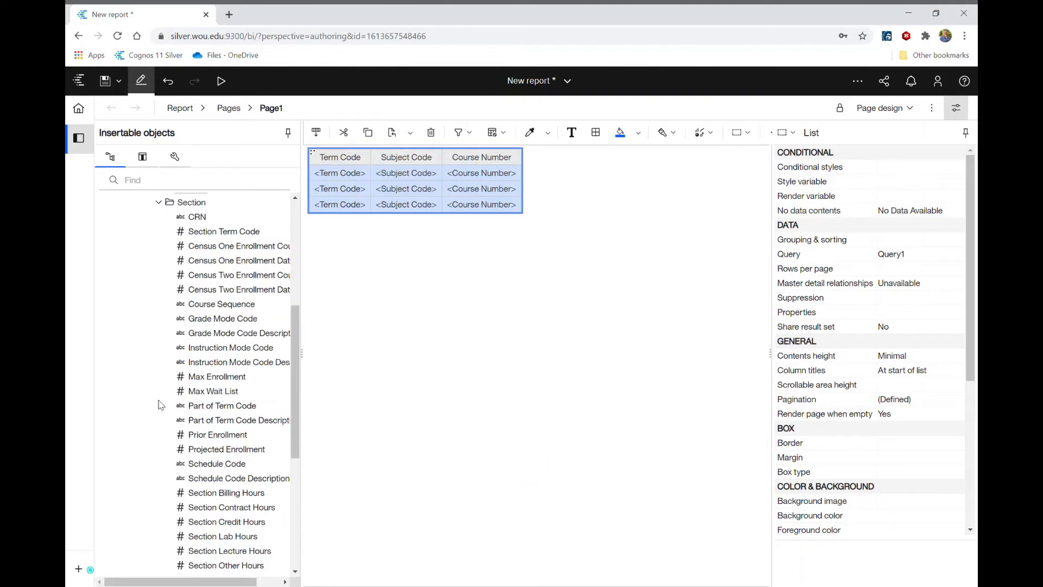
double_click(196, 217)
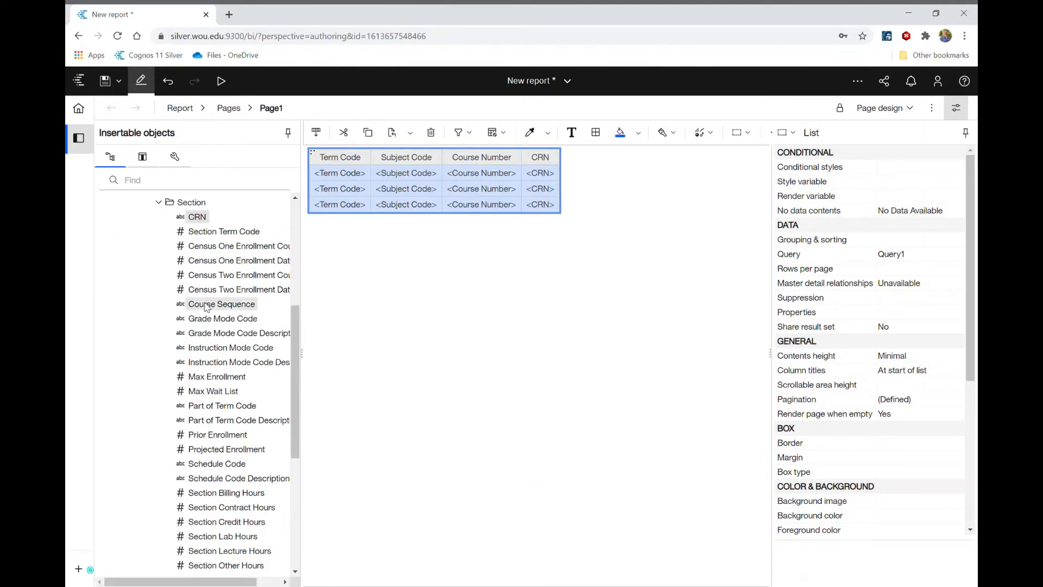
double_click(207, 305)
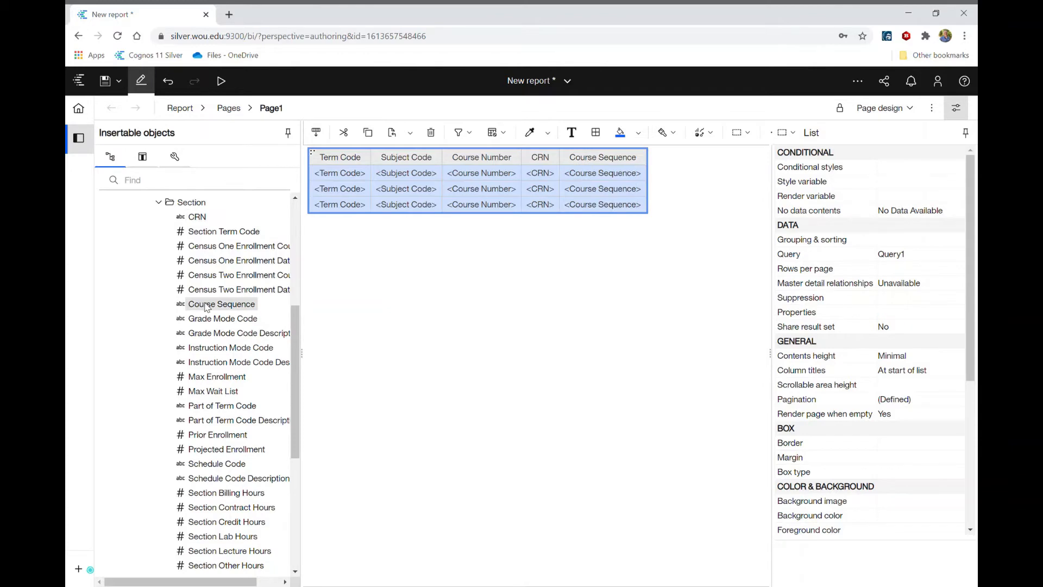
left_click(158, 203)
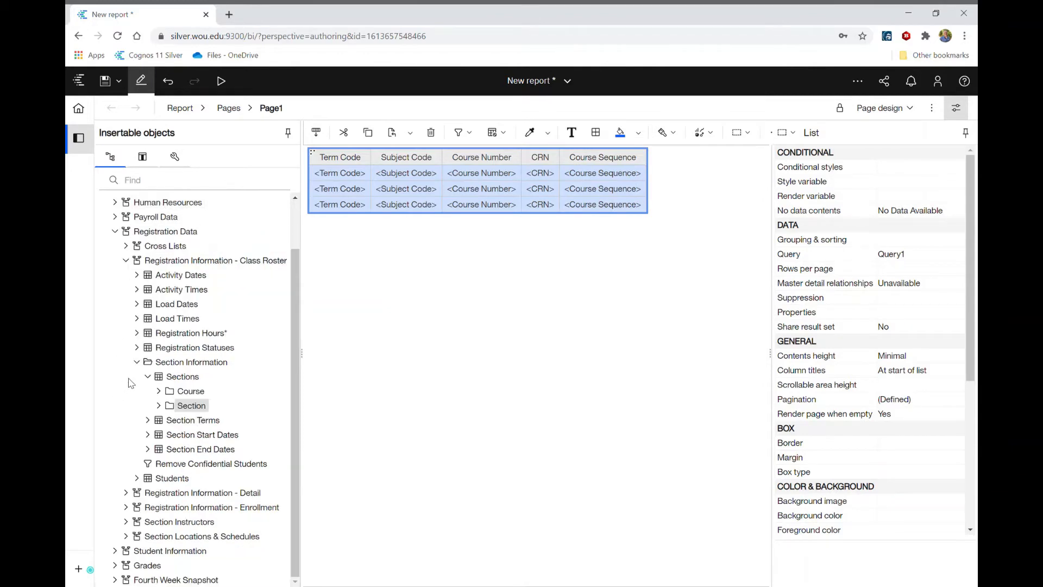
left_click(137, 362)
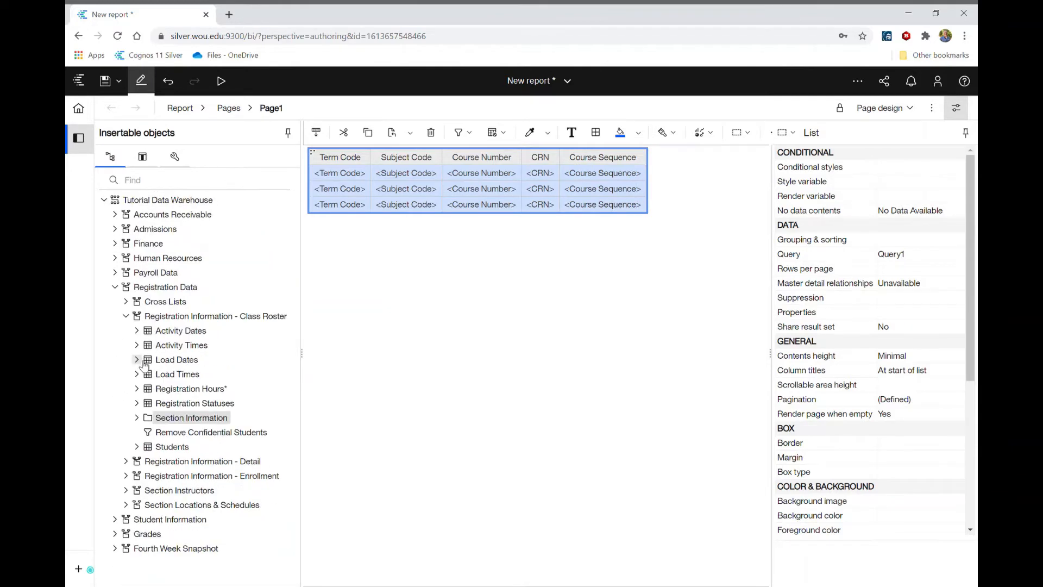
Step: Add V Number, Last Name and First Name from Students as columns of the list
left_click(136, 447)
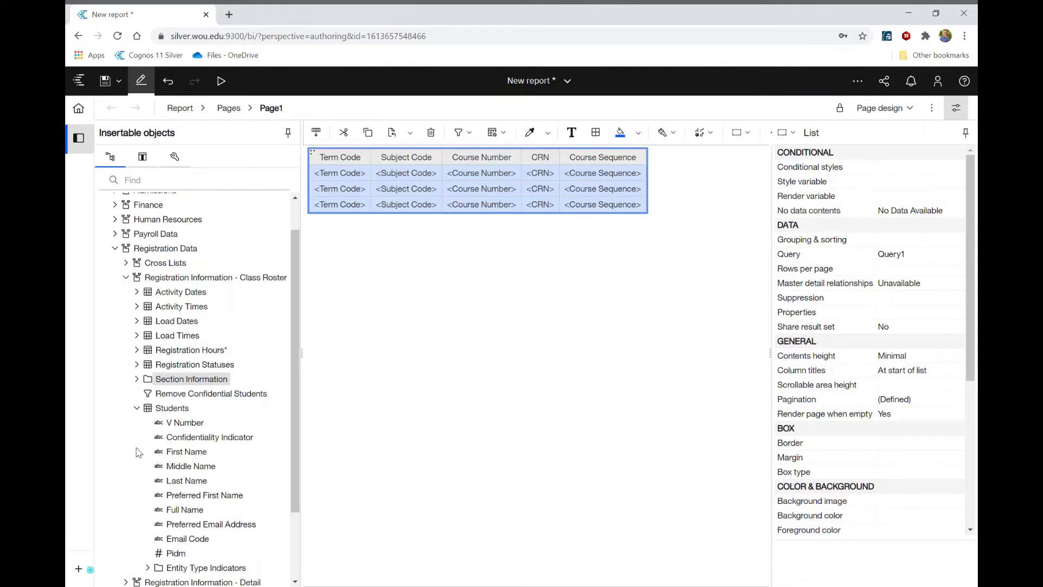
double_click(182, 423)
double_click(186, 481)
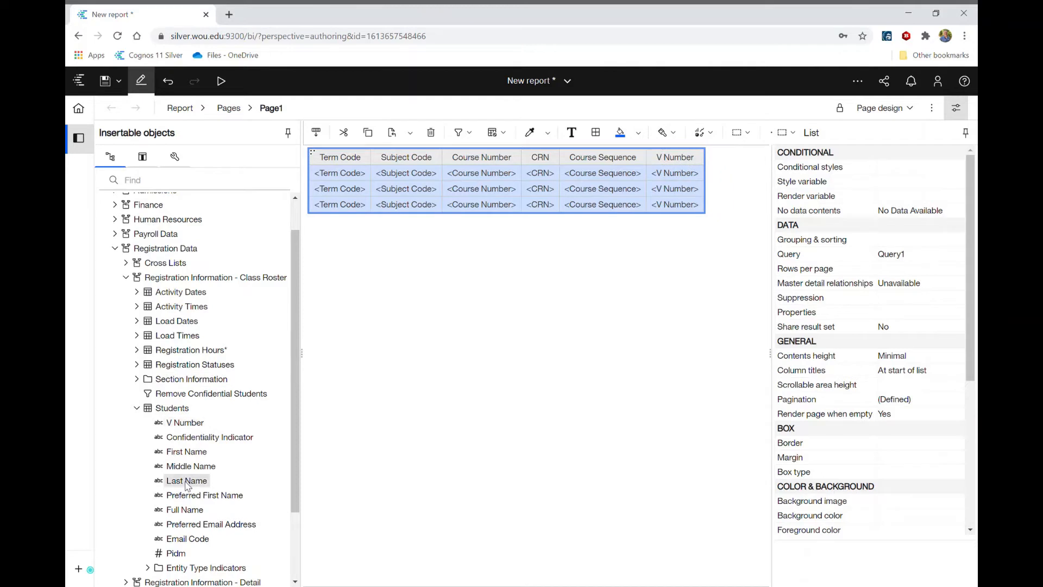
double_click(187, 452)
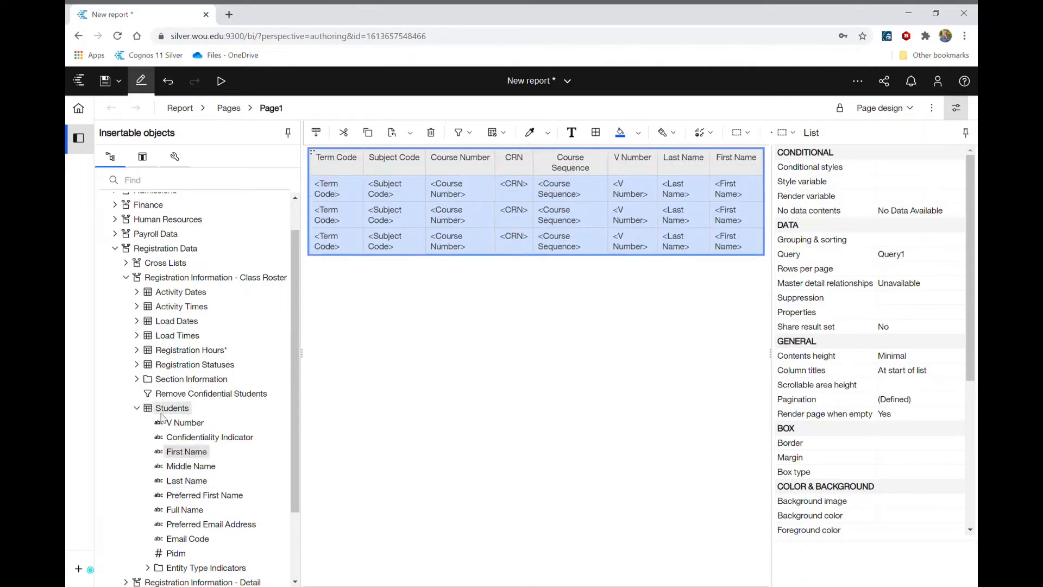
left_click(137, 408)
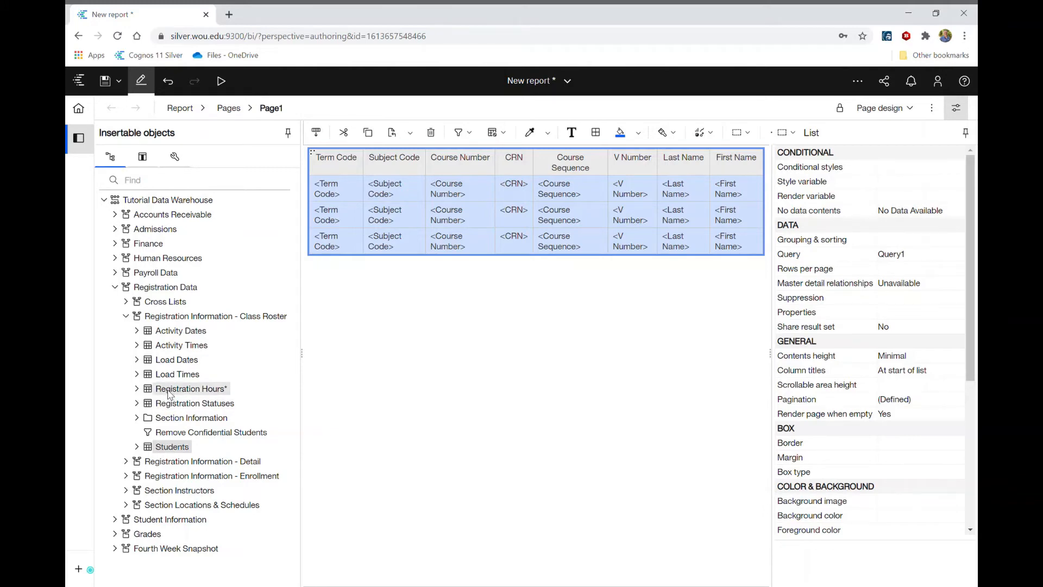
Step: Add Credit Hours from Registration Hours as the last column of the list
left_click(137, 389)
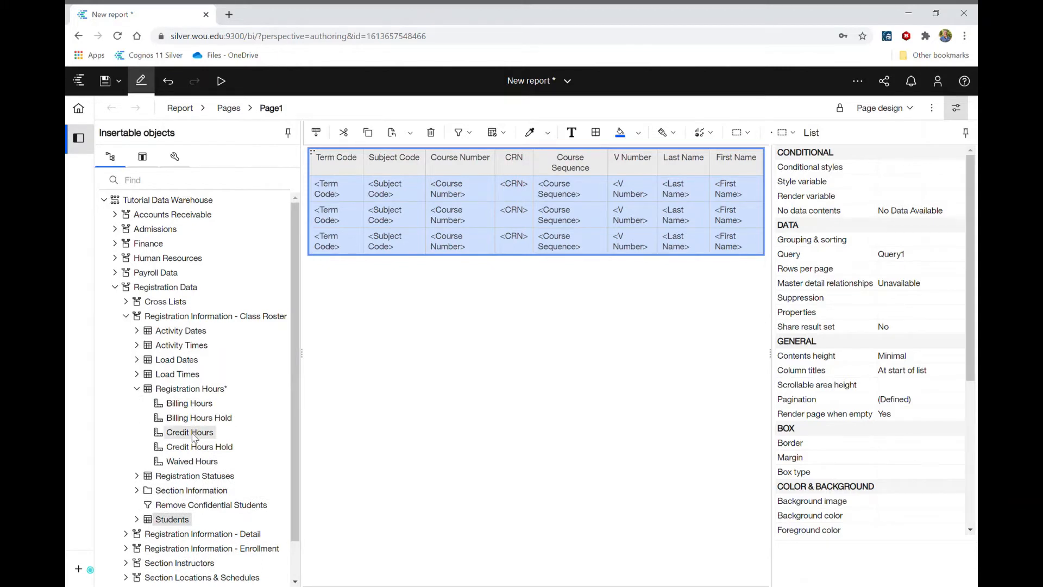
double_click(190, 433)
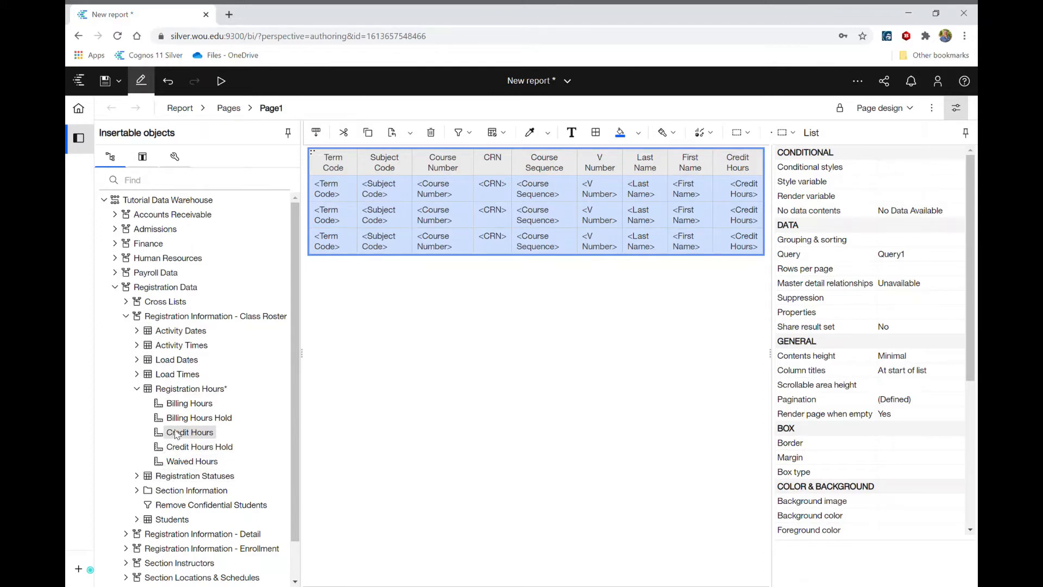
left_click(137, 388)
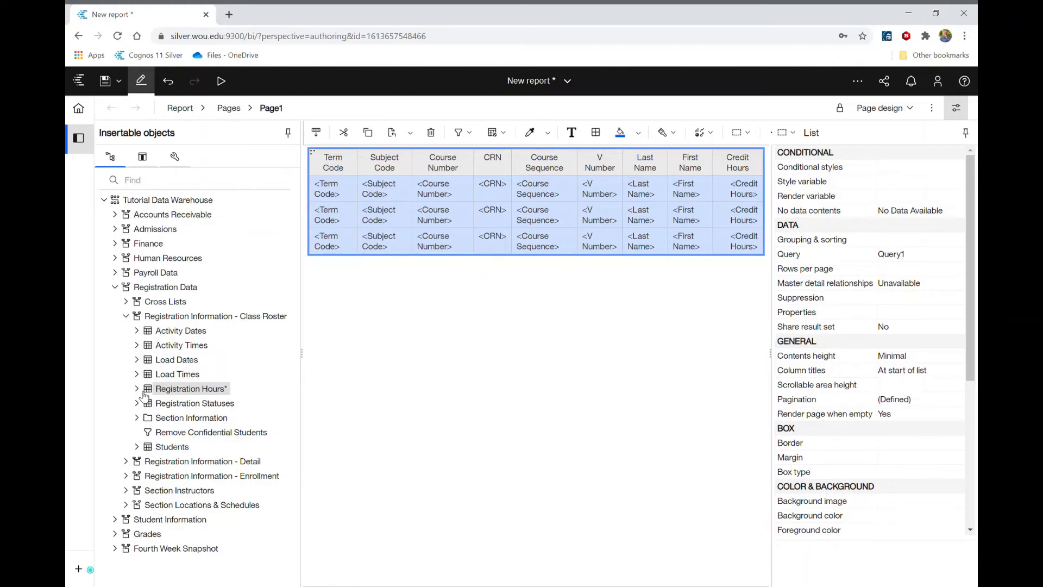
Step: Filter the report to keep only Term Code 201501, from the Academic Term folder under Section Terms
left_click(137, 418)
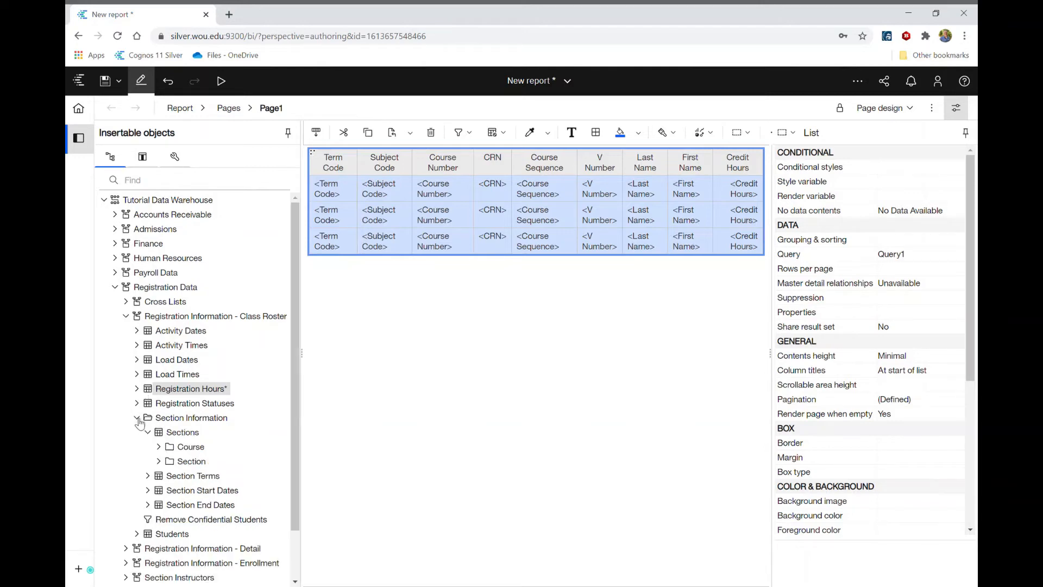
left_click(147, 476)
scroll(148, 480, "down", 2)
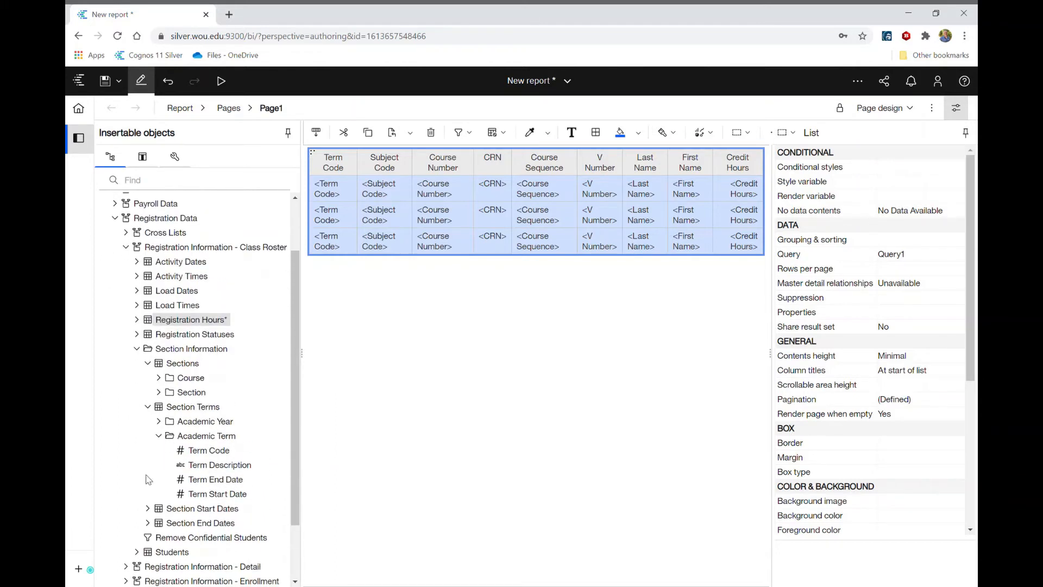
right_click(207, 455)
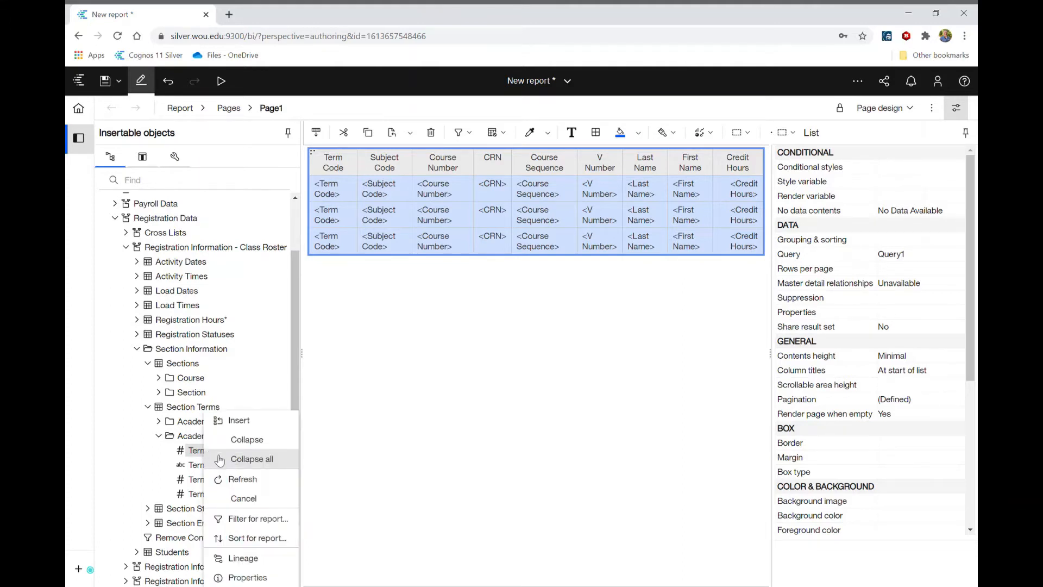
left_click(255, 520)
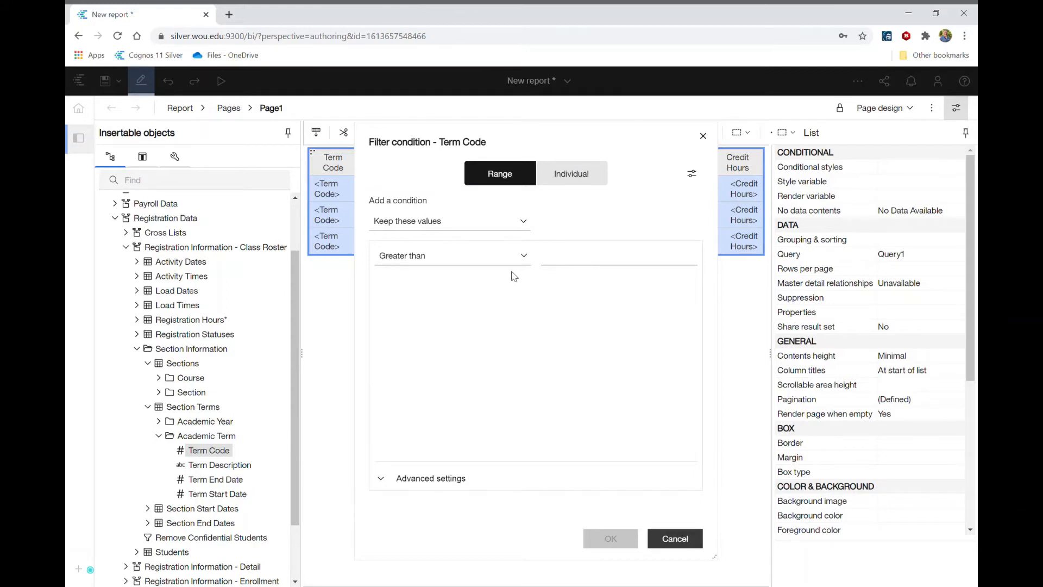
left_click(458, 257)
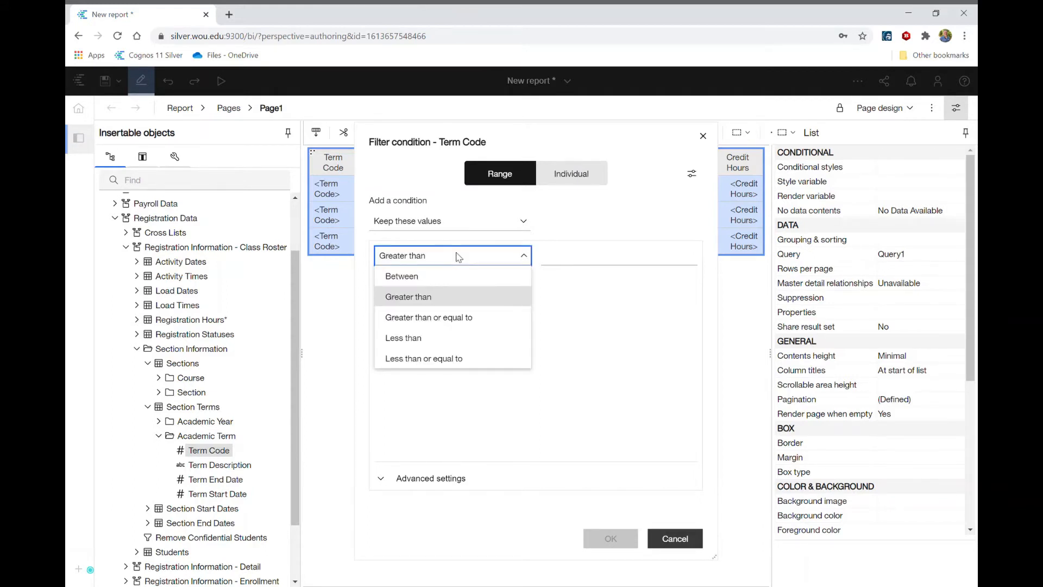
left_click(588, 330)
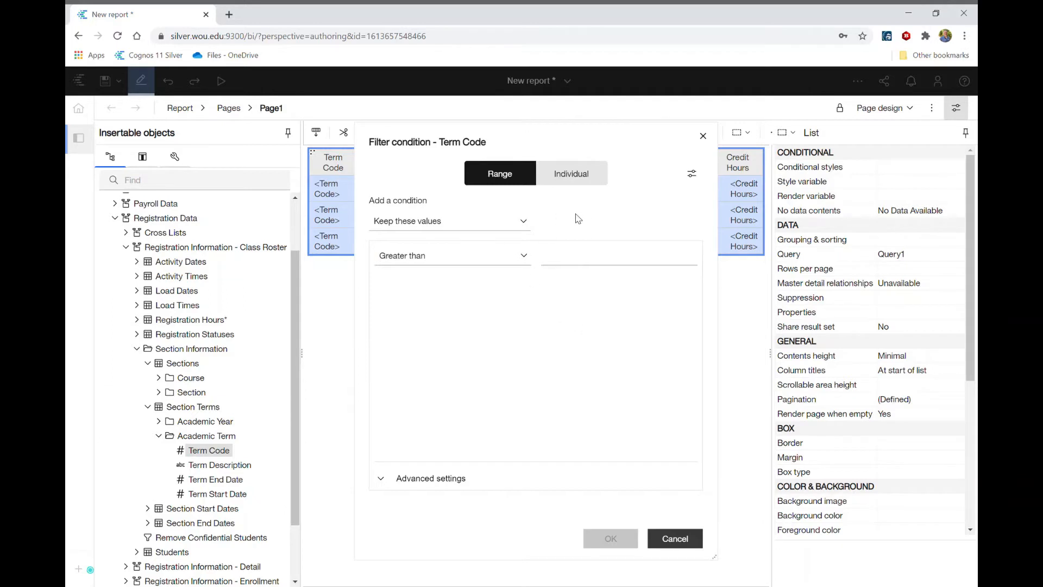
left_click(577, 177)
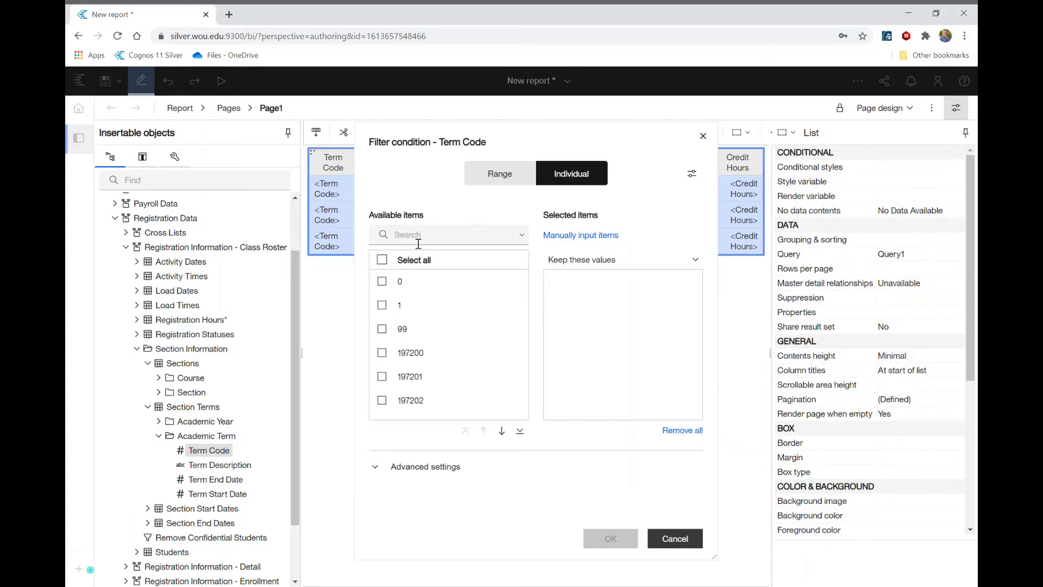
type("2015")
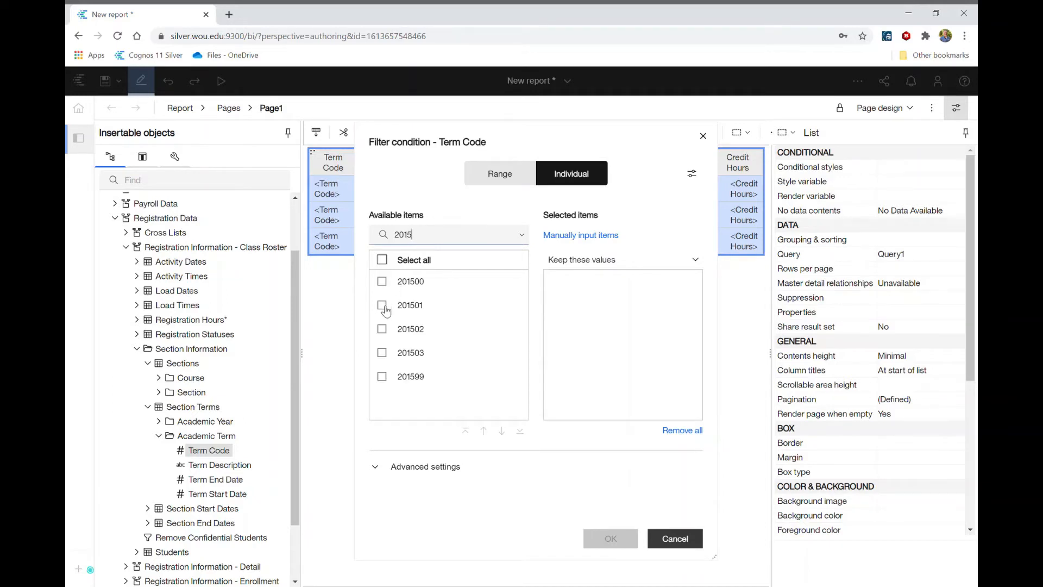
left_click(383, 305)
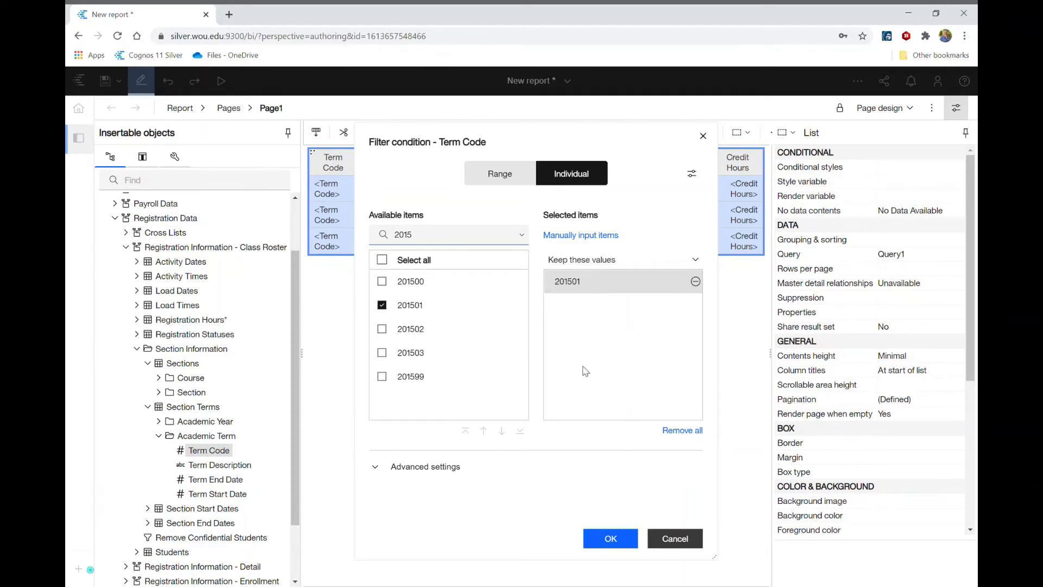
left_click(611, 542)
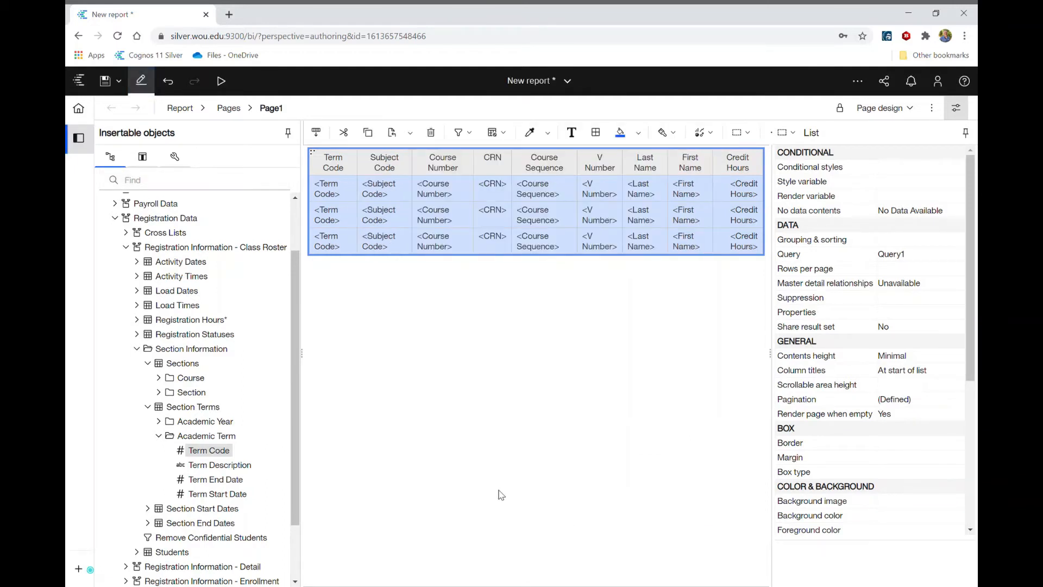
Step: Filter the report to keep only Subject Code CS, from the Course folder under Sections
left_click(148, 407)
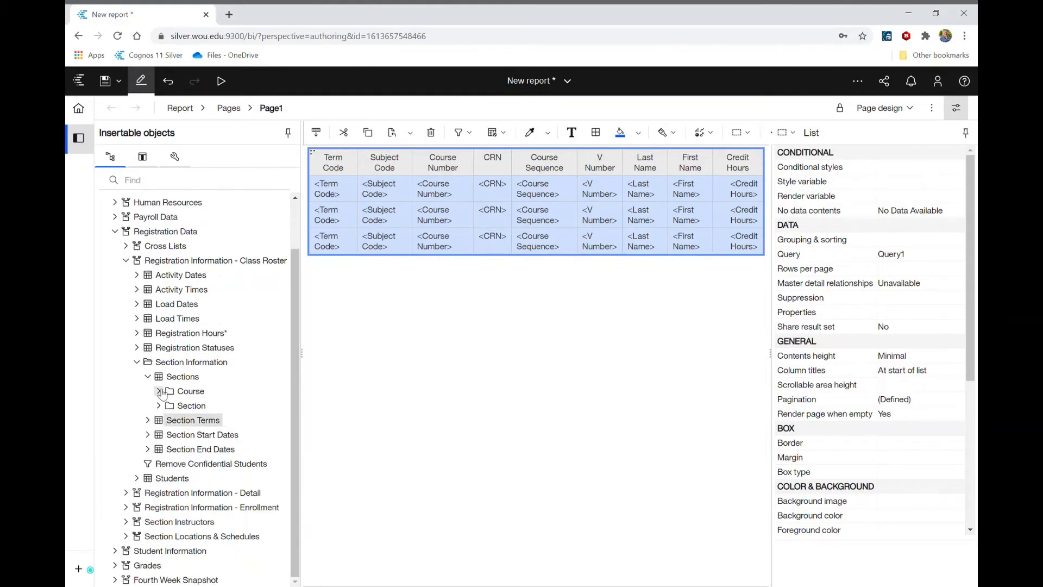
left_click(163, 392)
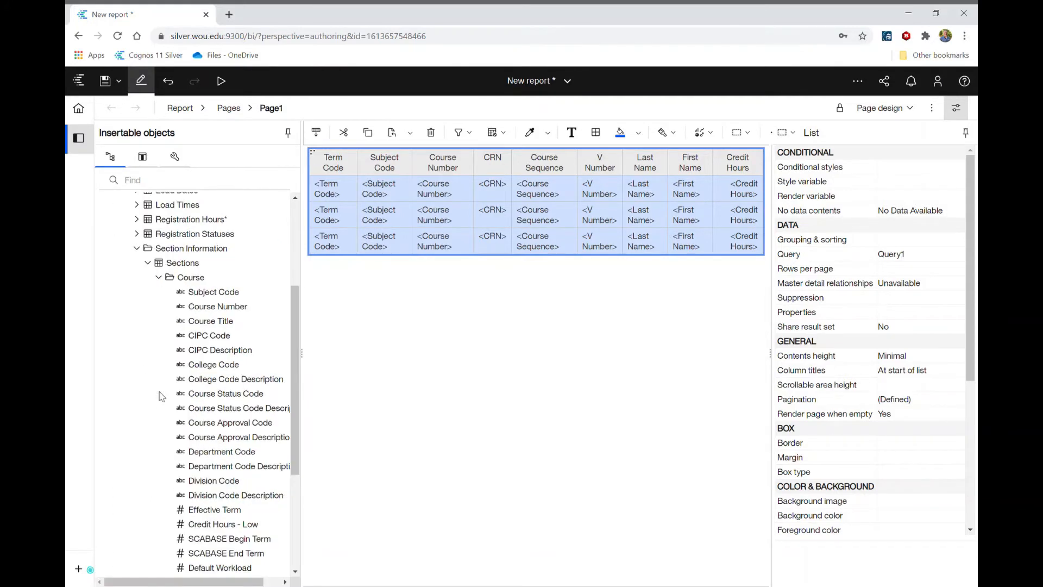
right_click(213, 293)
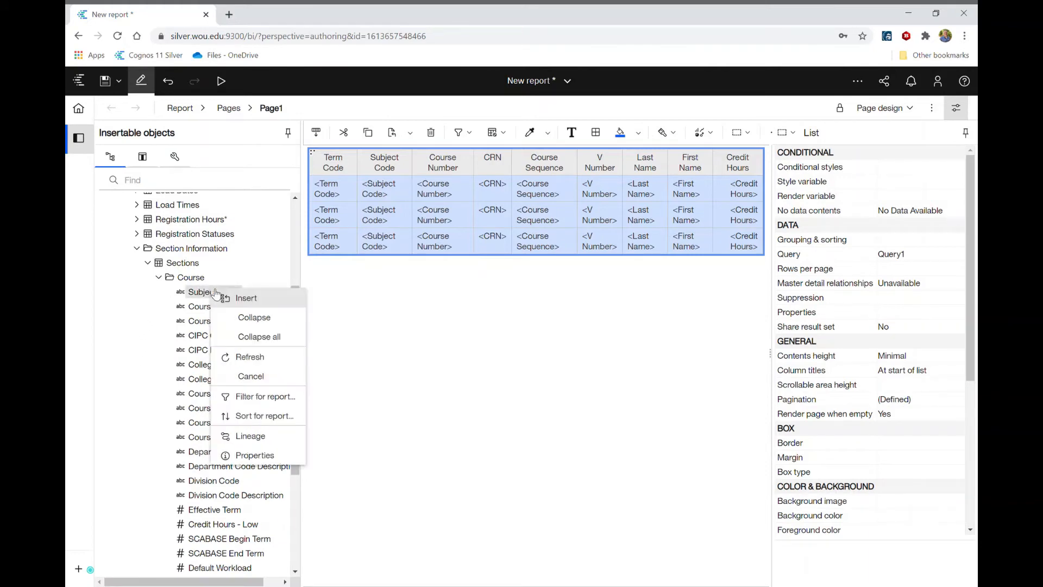
left_click(256, 395)
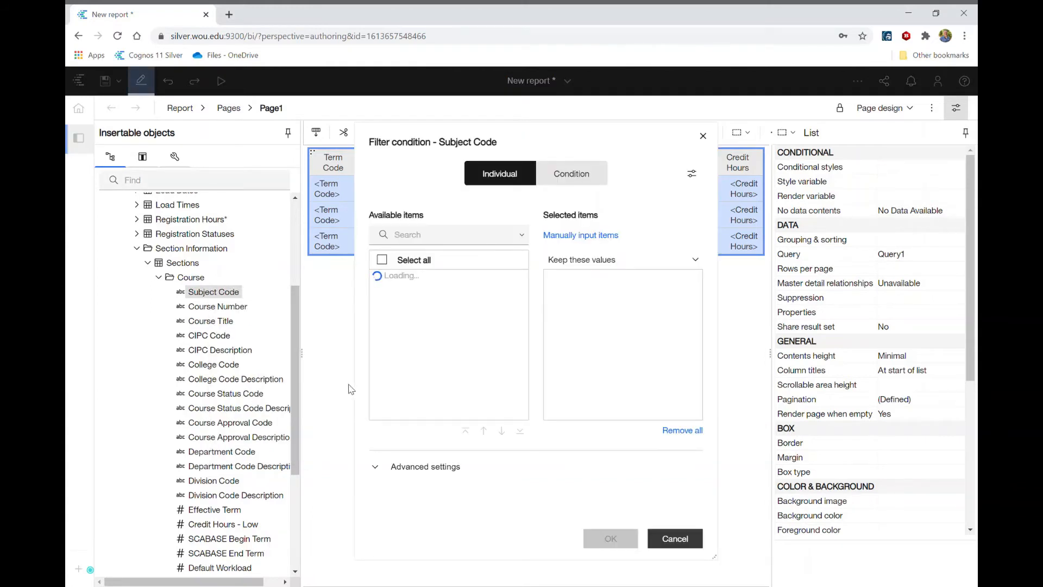
left_click(432, 243)
type("CS")
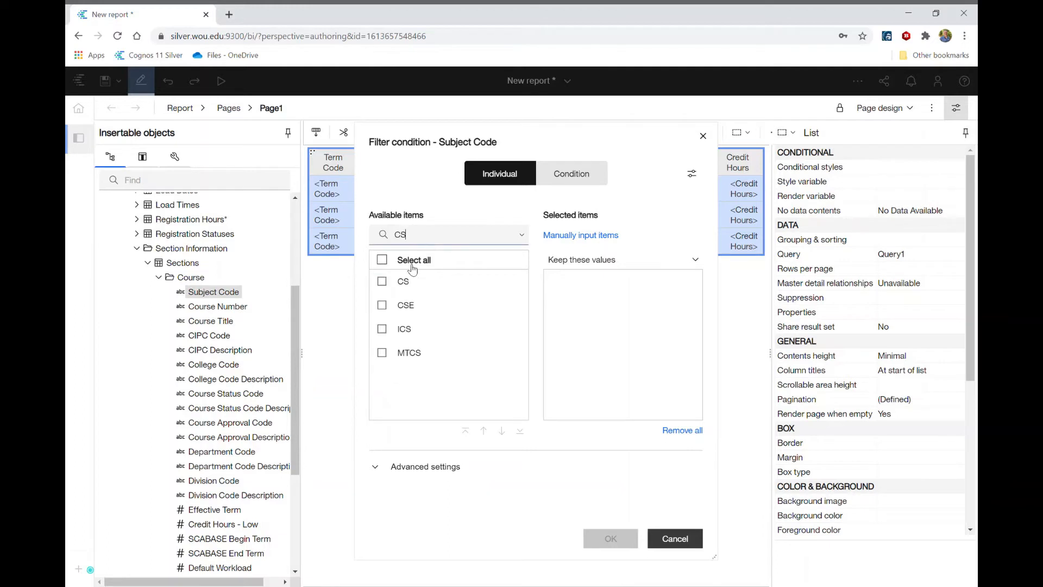
left_click(383, 281)
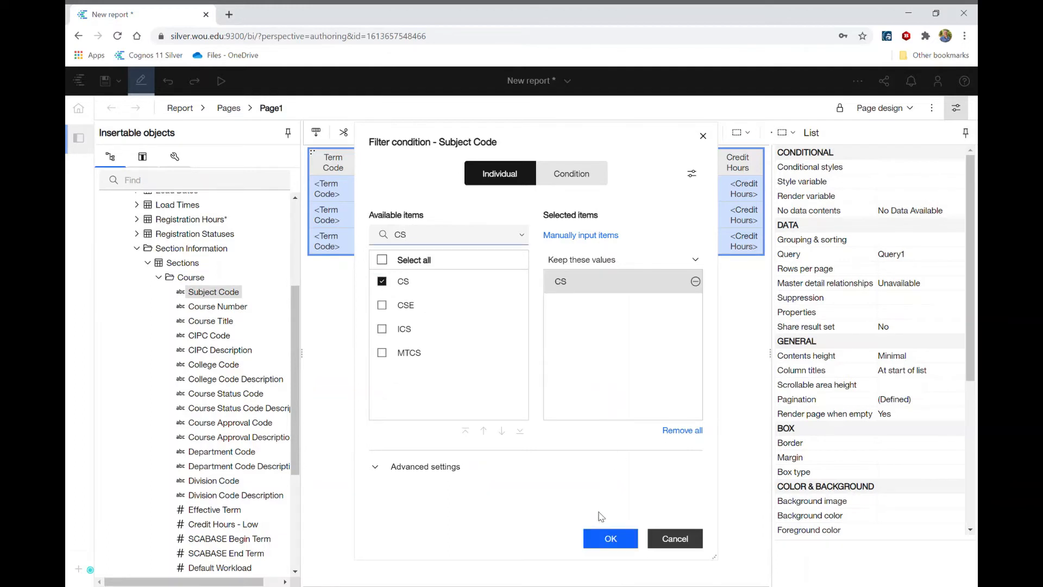
left_click(610, 539)
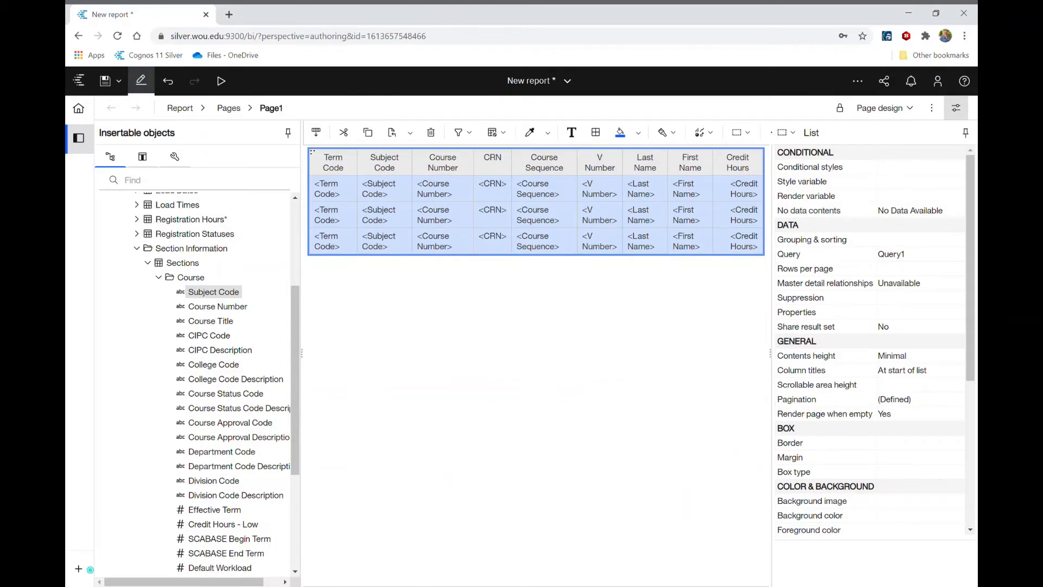
Step: Filter the report to keep only Course Number 123, from the Course folder under Sections
left_click(409, 586)
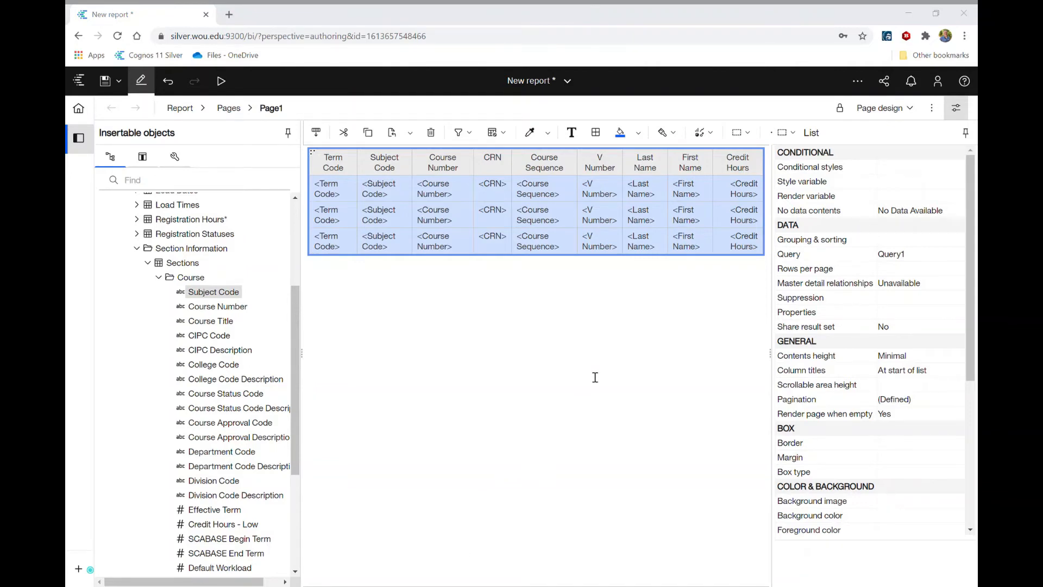
left_click(761, 46)
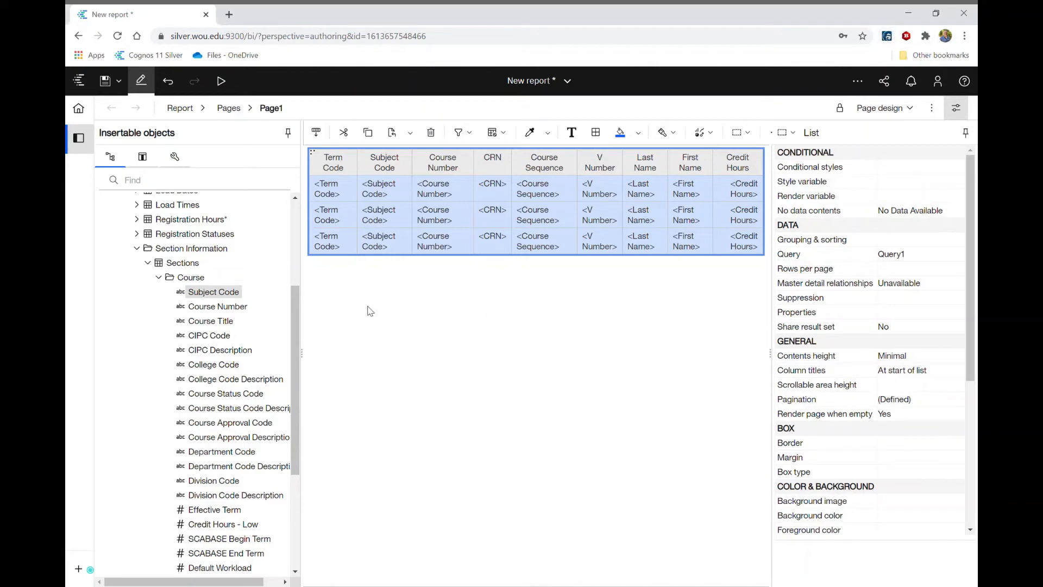
right_click(210, 311)
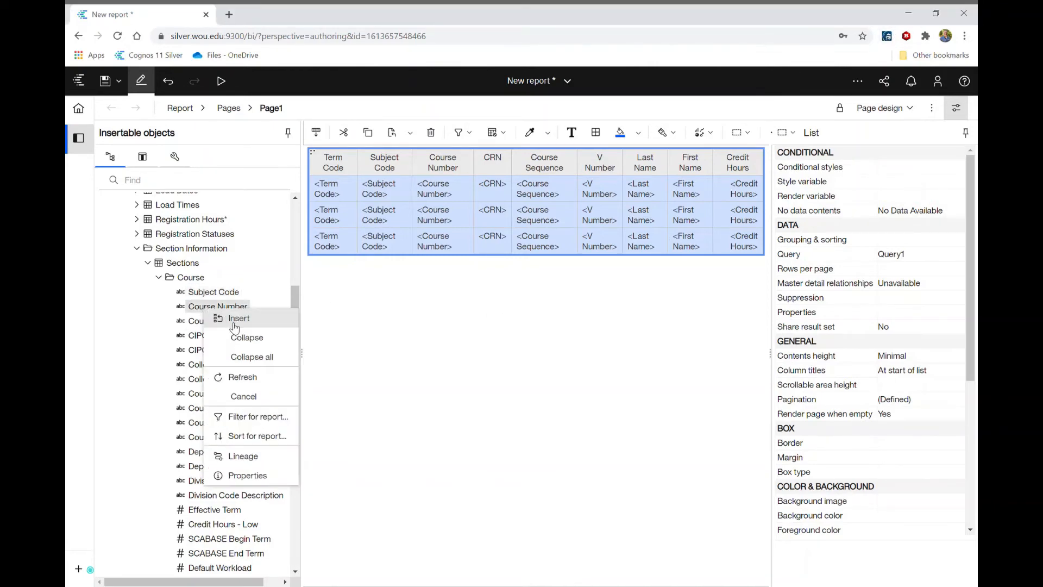
left_click(254, 416)
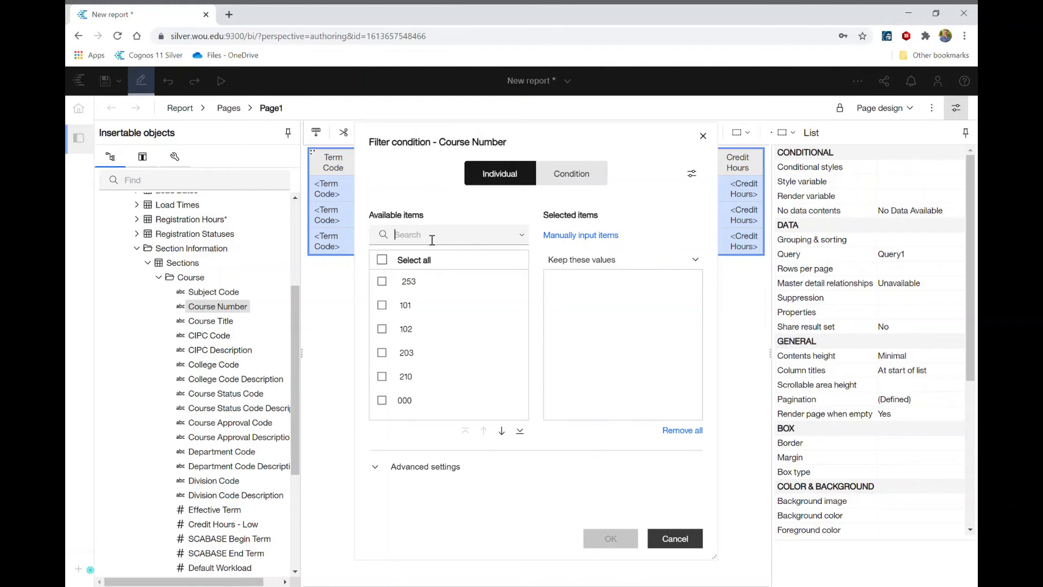
type("123")
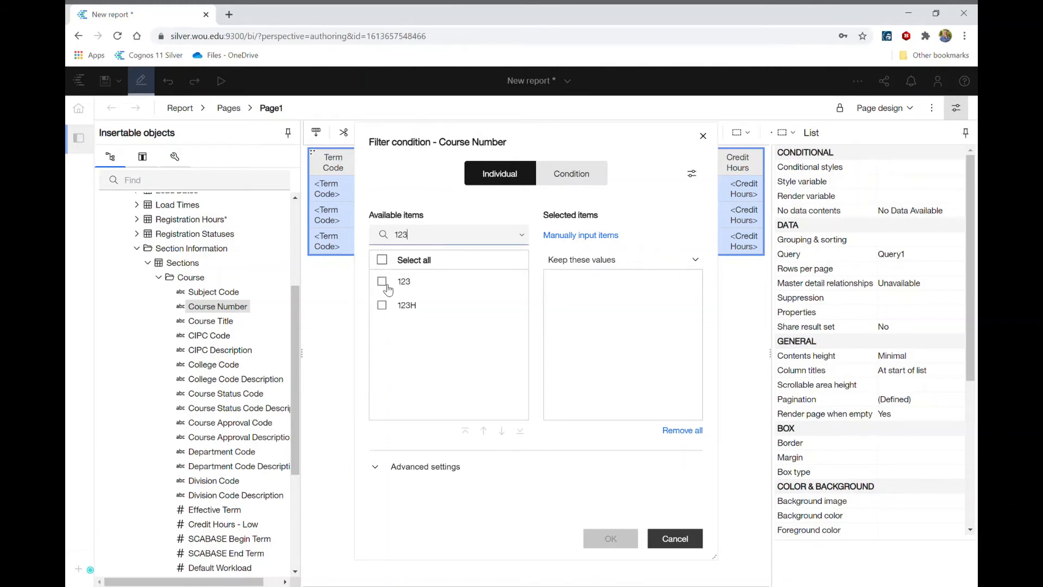
left_click(383, 281)
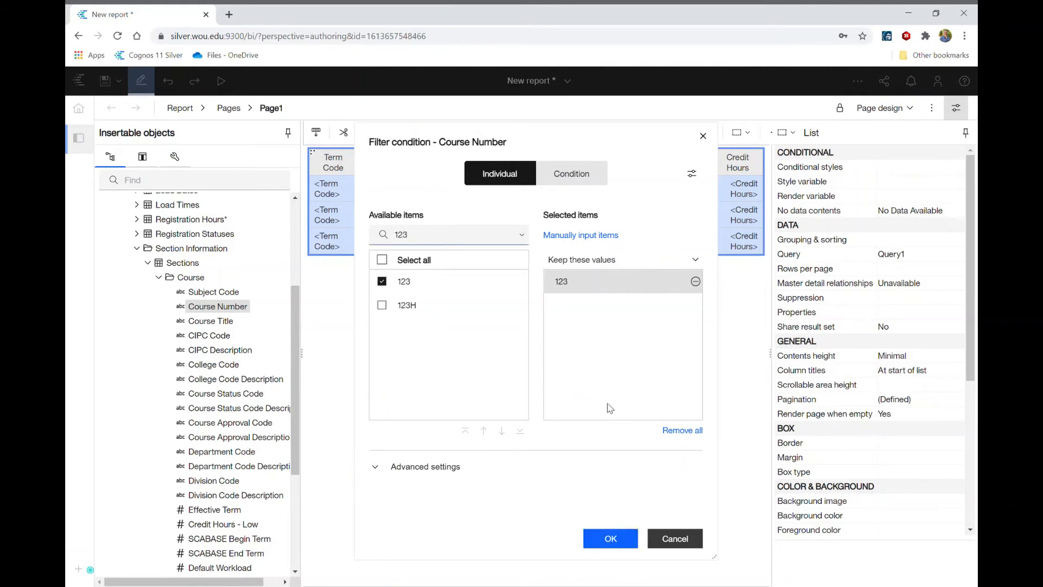
left_click(610, 539)
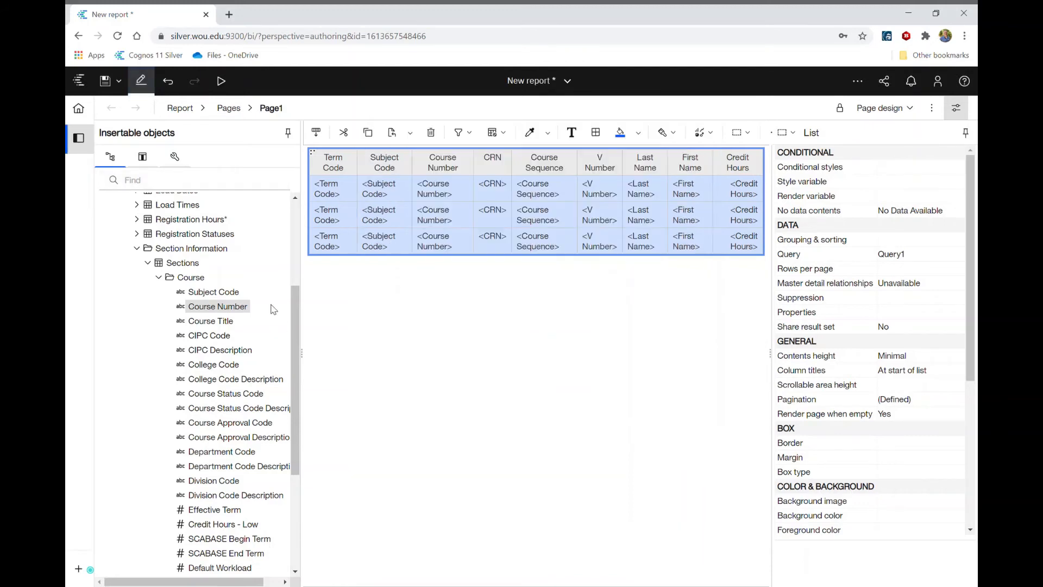
Step: Filter the report to keep Course Sequence values 001 and 002, from the Section folder under Sections
left_click(159, 277)
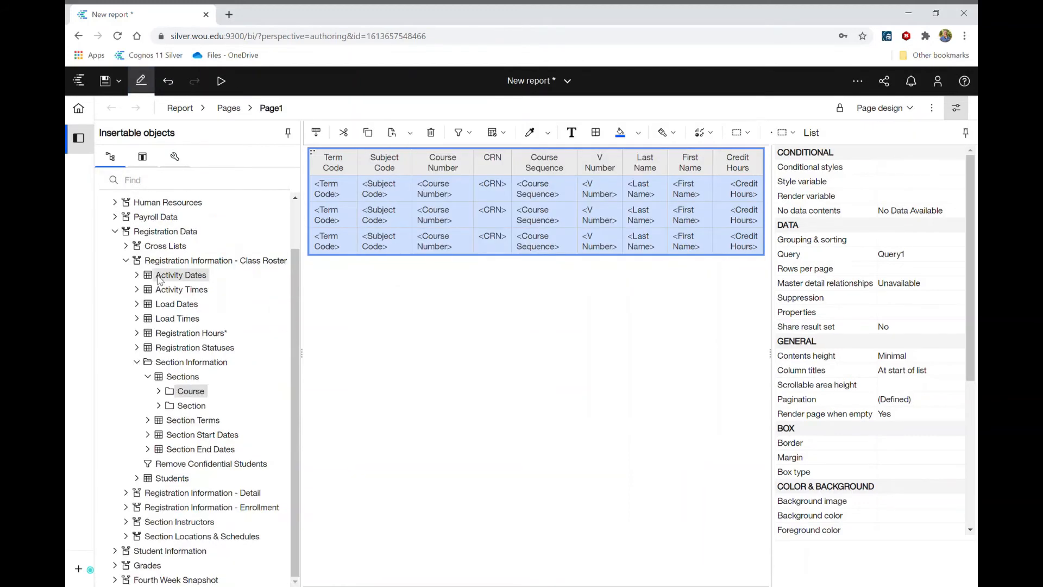
left_click(159, 406)
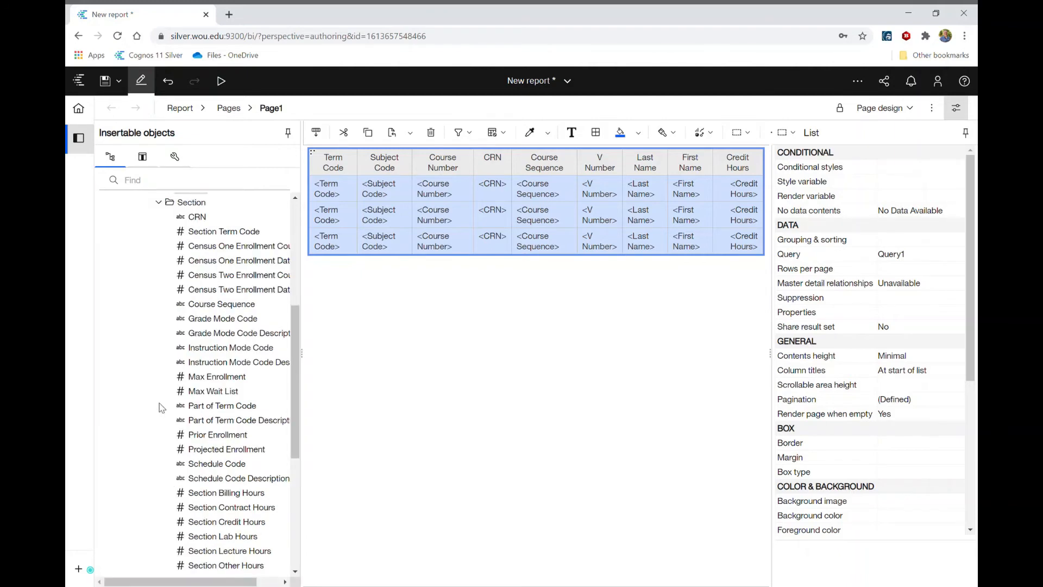
right_click(211, 308)
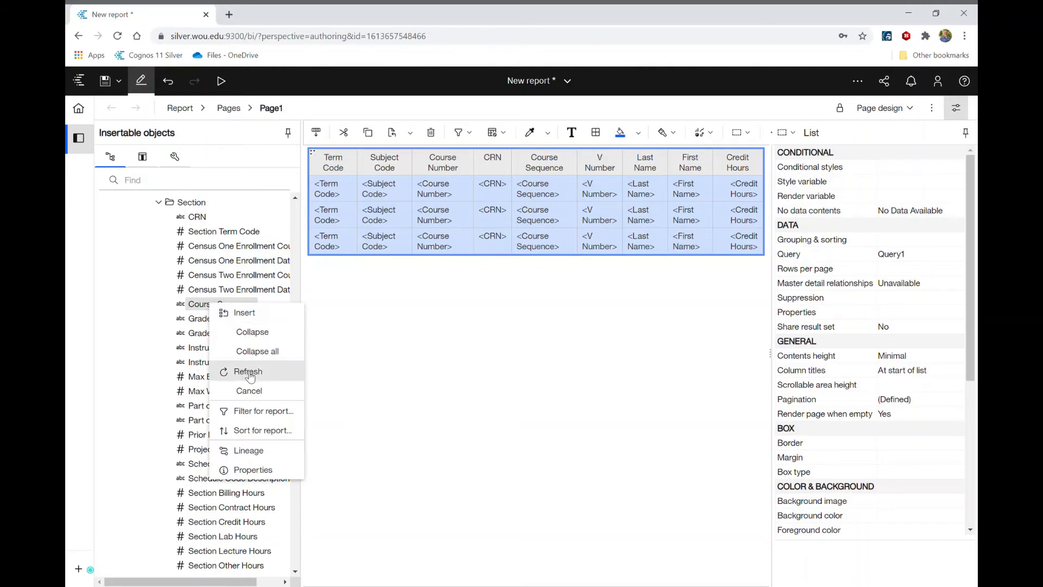
left_click(254, 412)
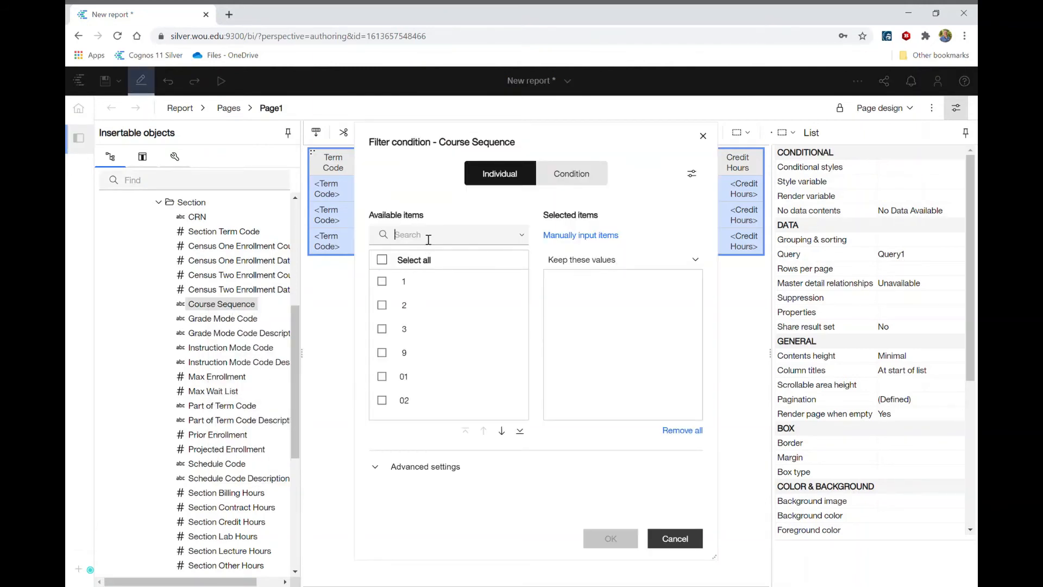
type("00")
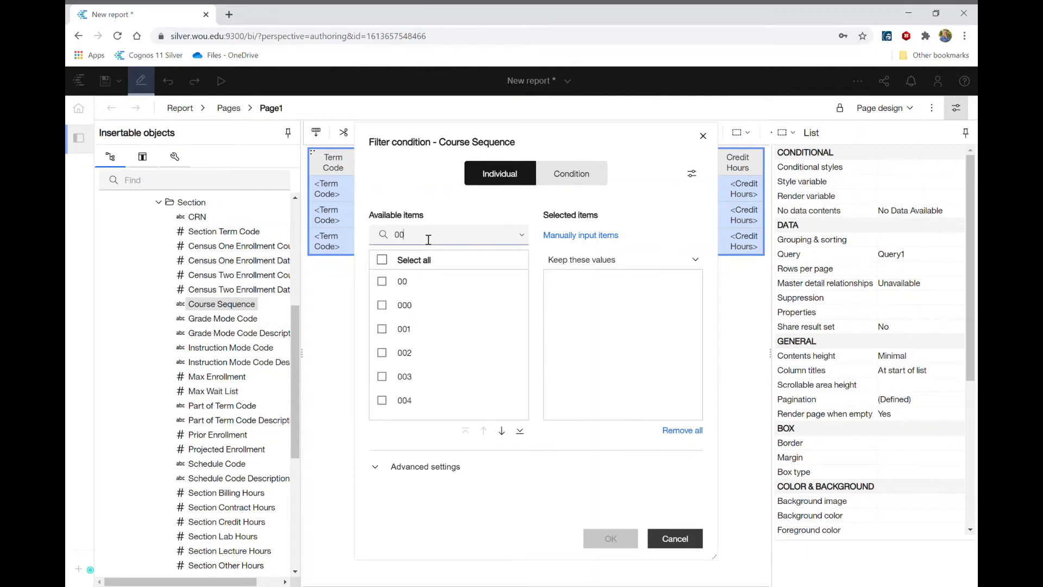
left_click(382, 329)
left_click(382, 353)
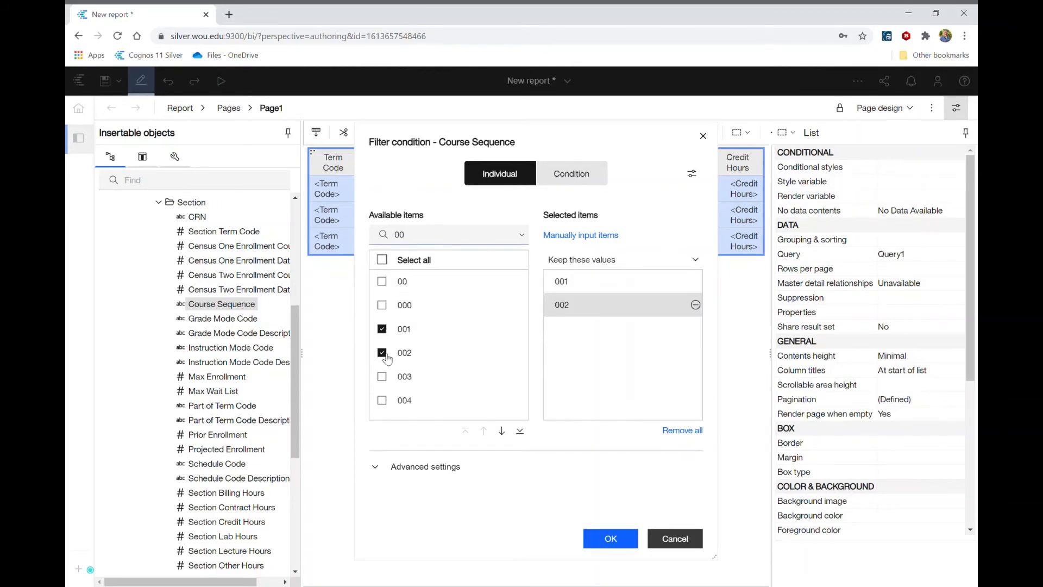
left_click(612, 539)
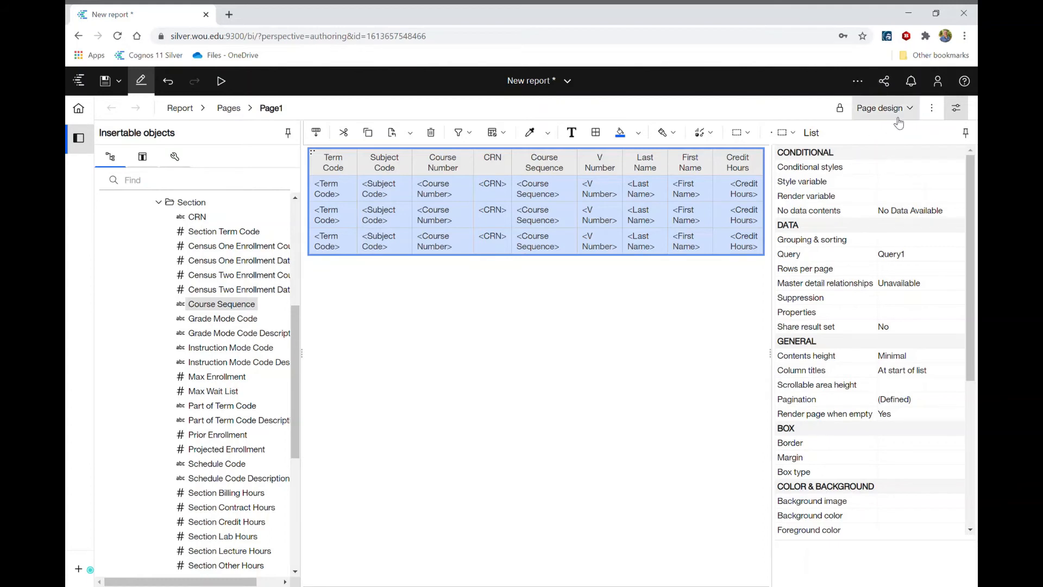
Step: Switch the report to page preview and filter the list to include only CRN 11037
left_click(893, 108)
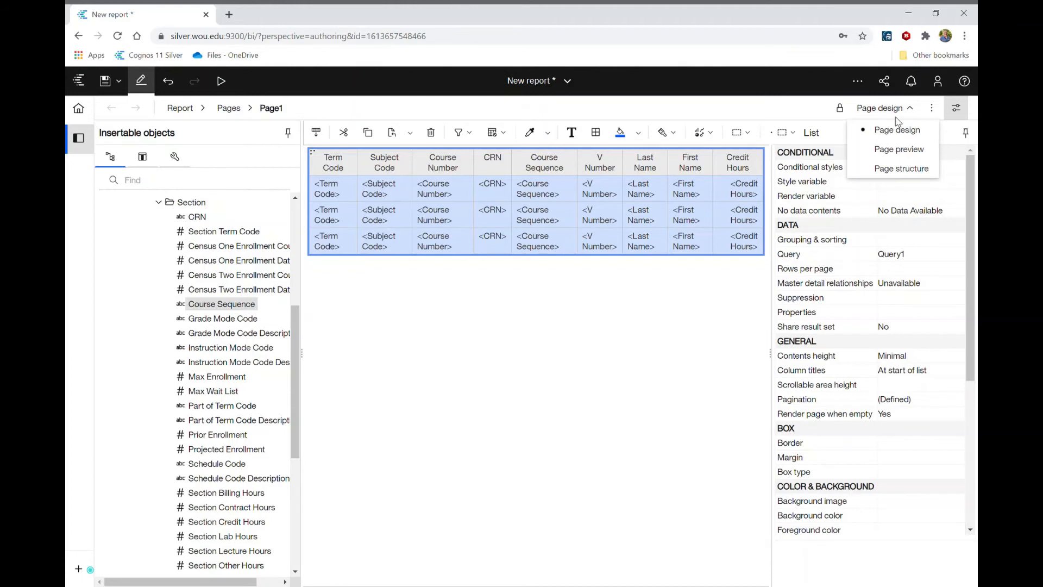
left_click(898, 150)
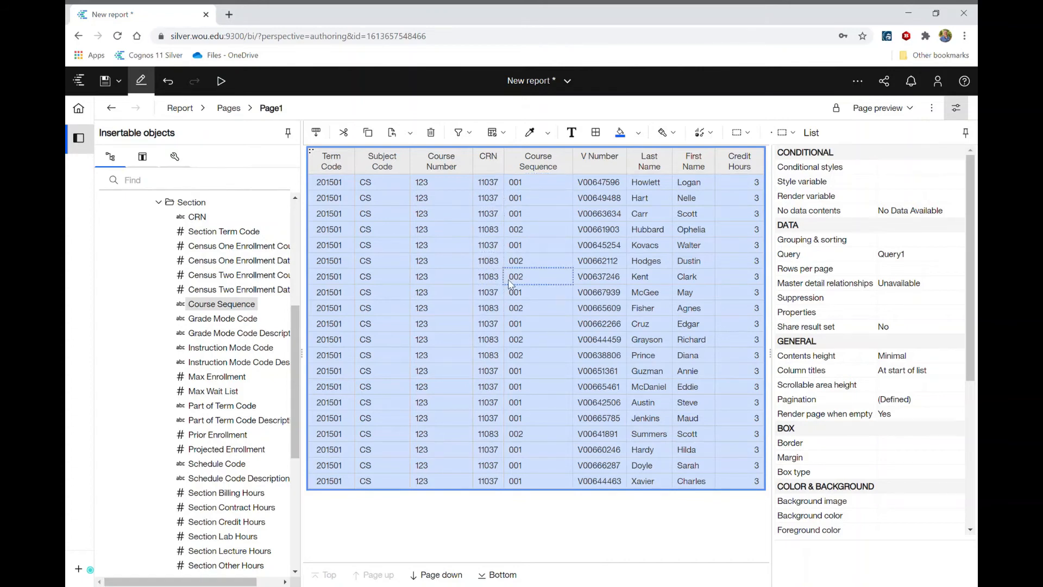
left_click(487, 218)
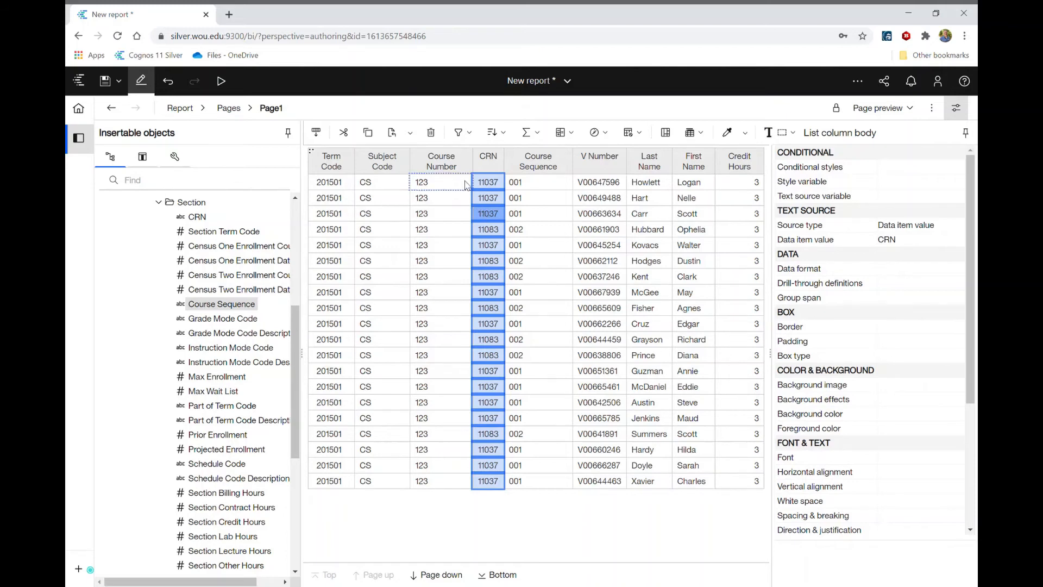
left_click(467, 137)
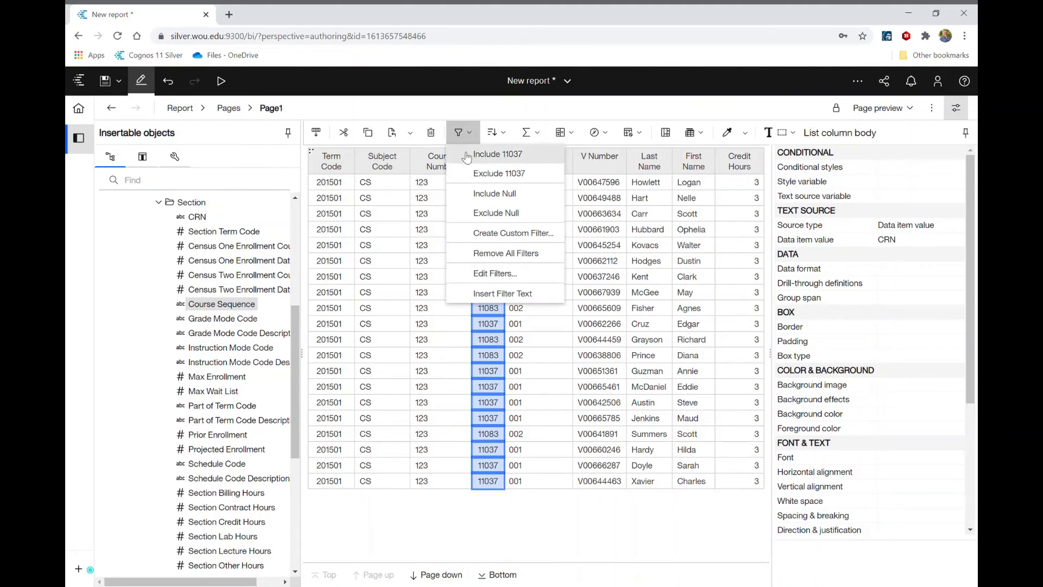
left_click(467, 156)
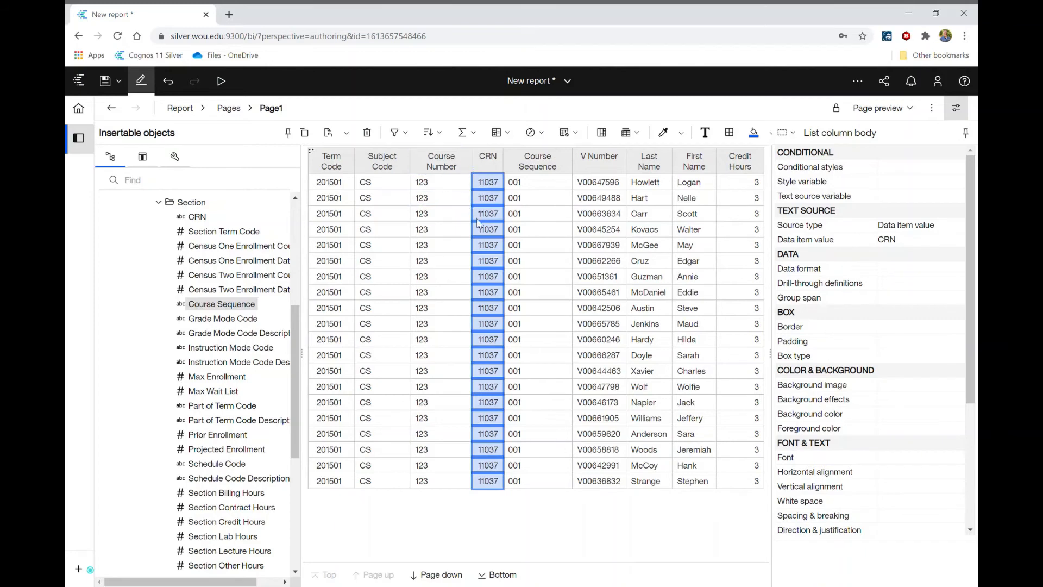
Step: Sort the report list by the Last Name column in ascending order
left_click(648, 200)
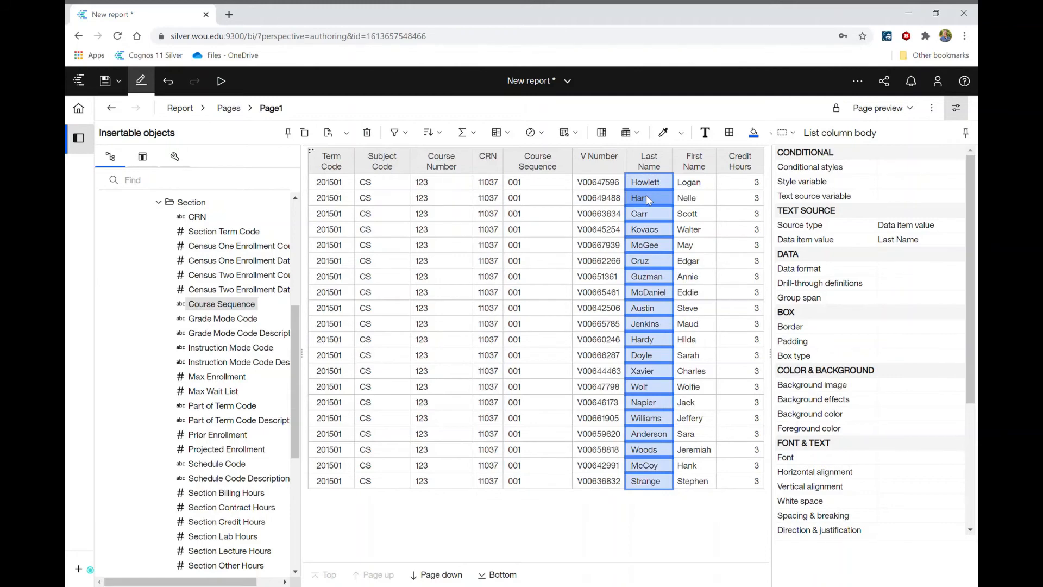
left_click(436, 132)
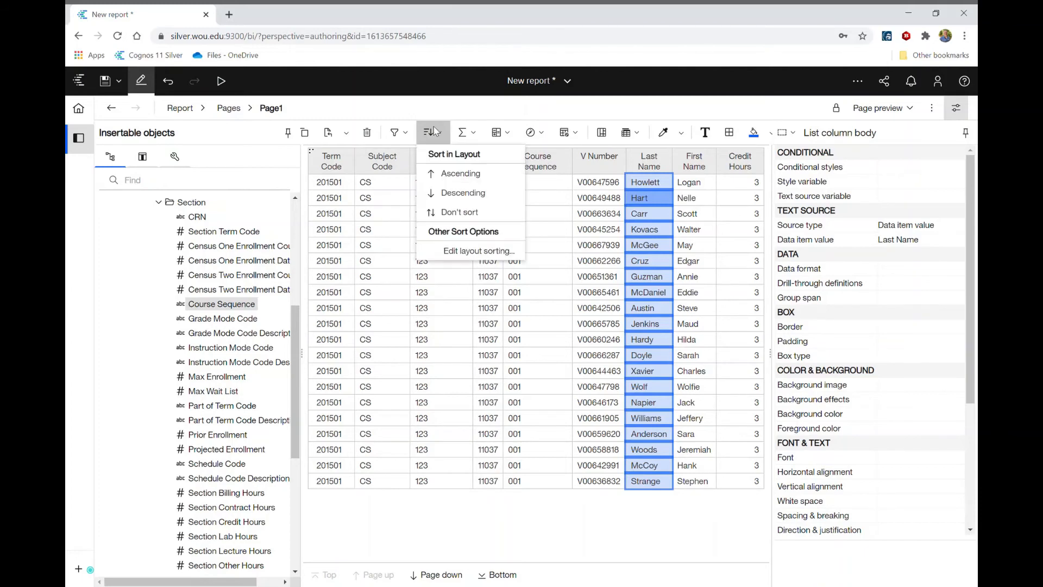
left_click(458, 174)
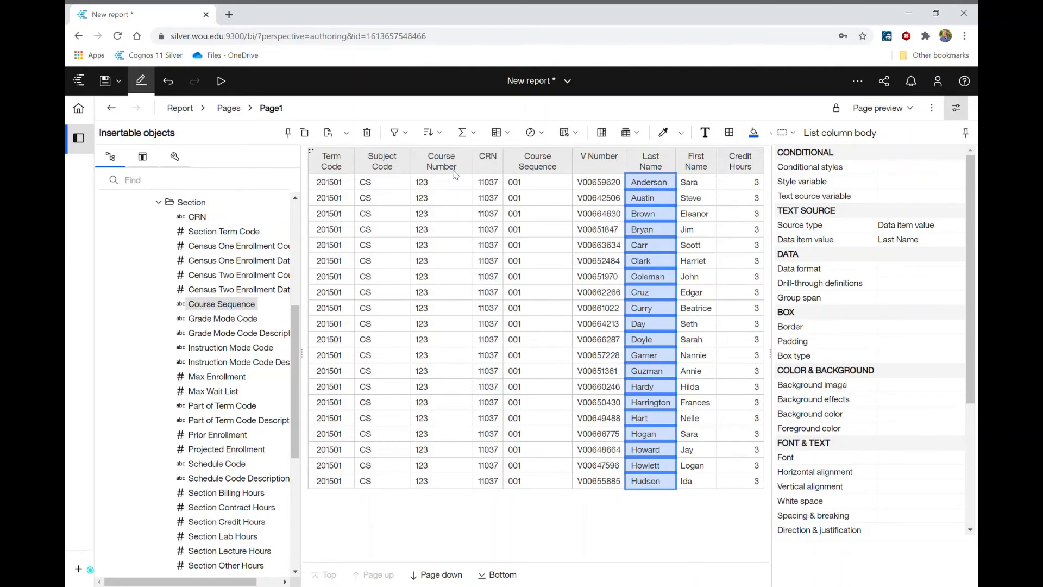
Step: Add a Count summary on the Last Name column and show the end of the list
left_click(466, 134)
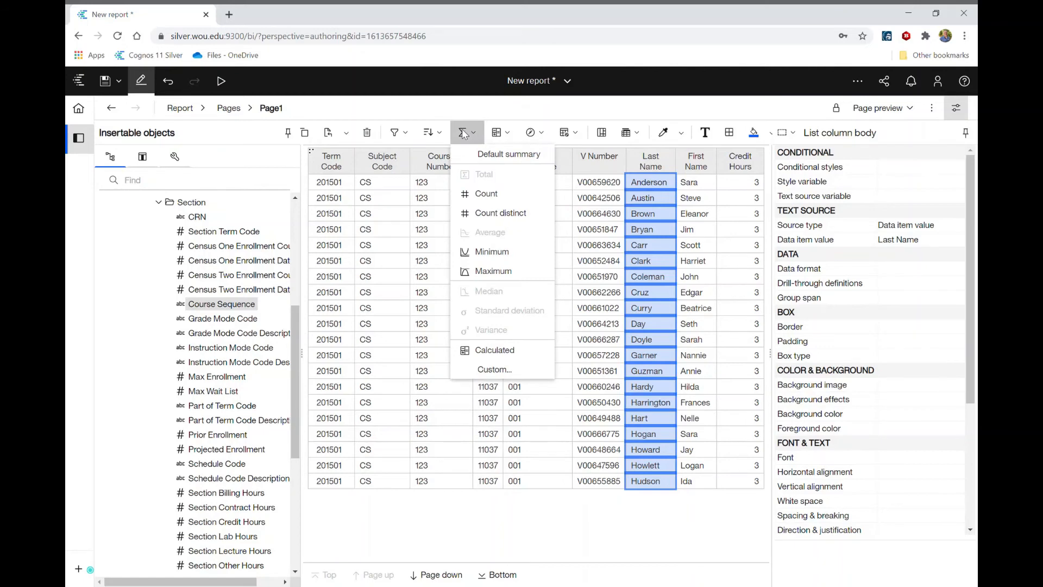
left_click(486, 194)
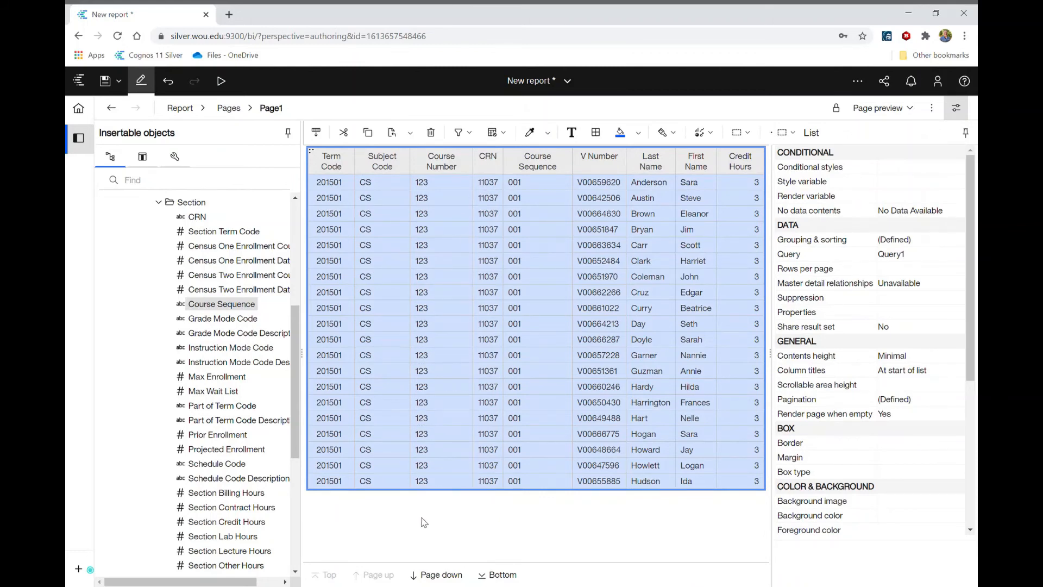
left_click(441, 577)
left_click(440, 577)
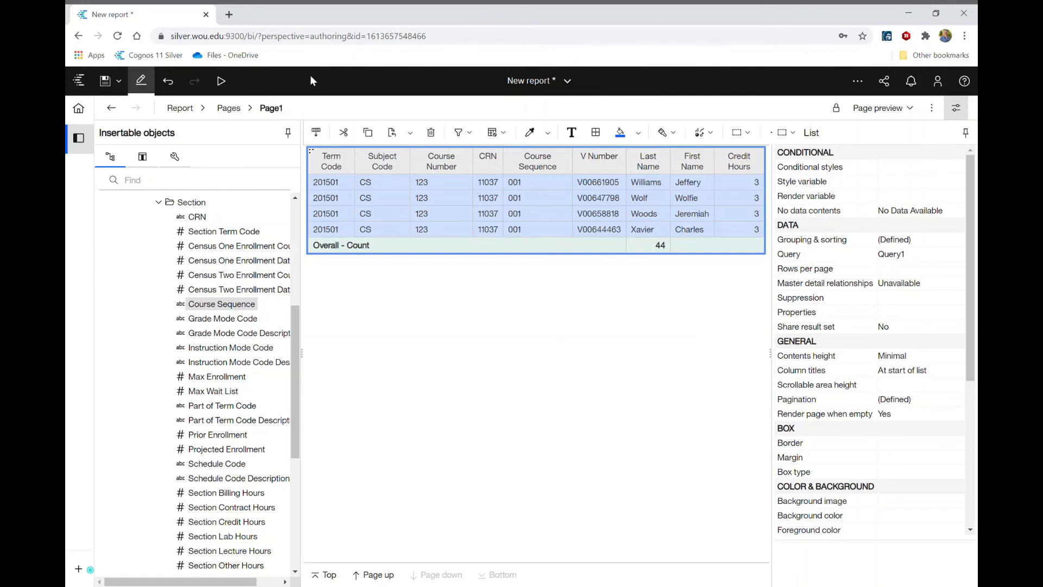
left_click(223, 82)
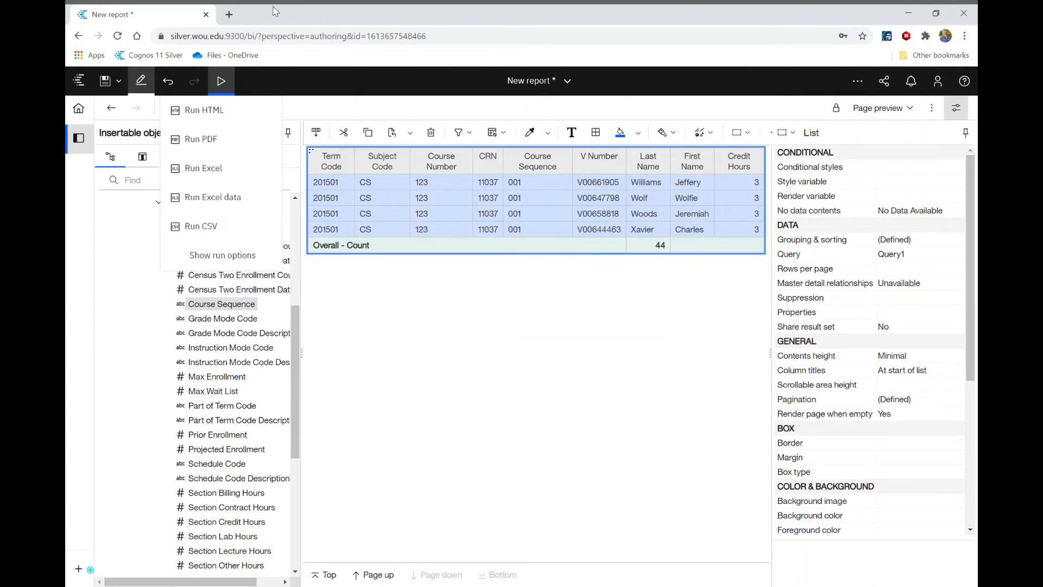
Step: Save the report in My content under the name Class Roster CS 123
left_click(111, 83)
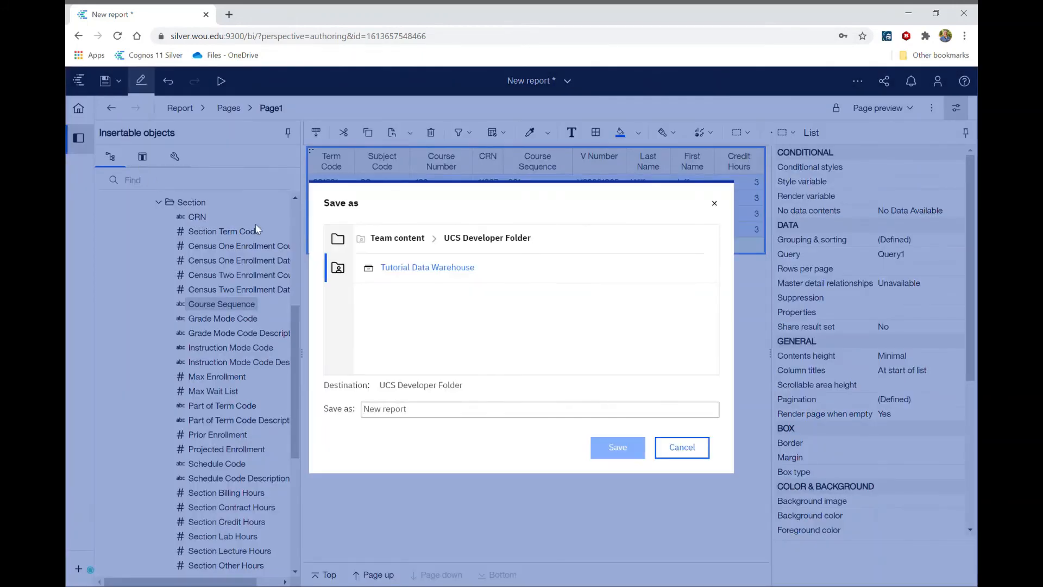
left_click(339, 240)
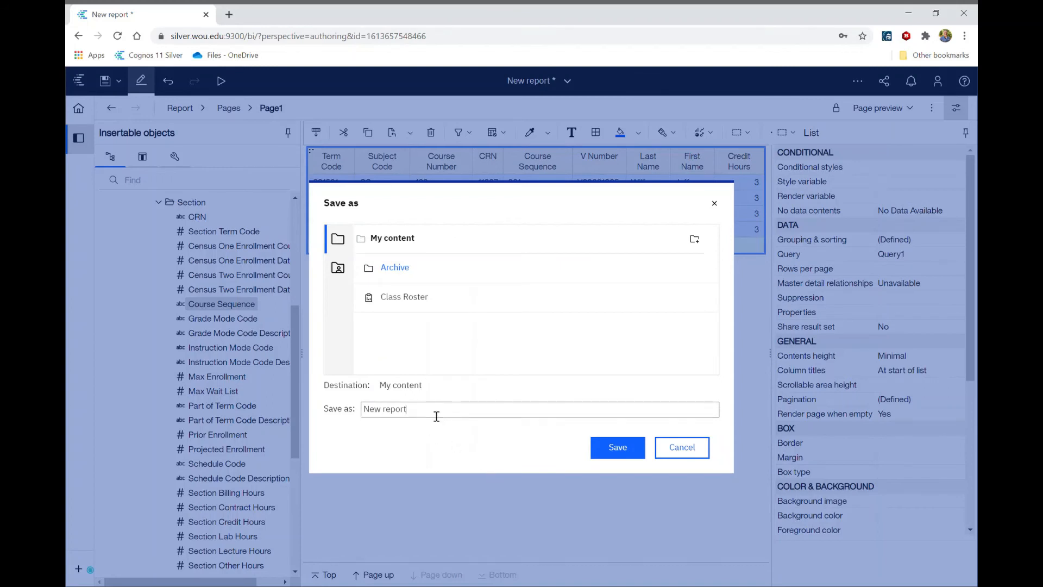
left_click_drag(433, 412, 325, 408)
type("Class Roster CS 123")
left_click(620, 450)
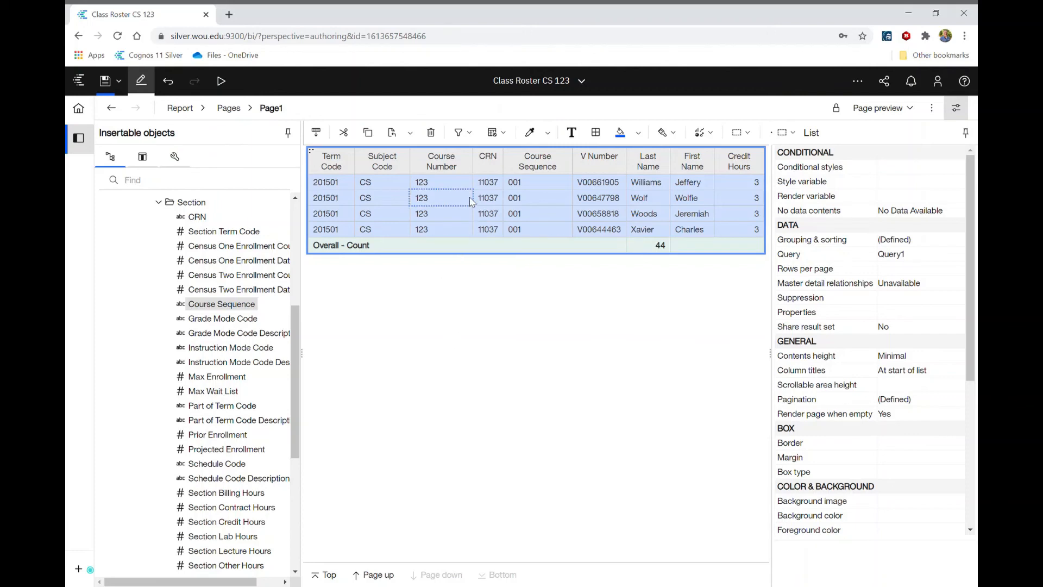
left_click(463, 134)
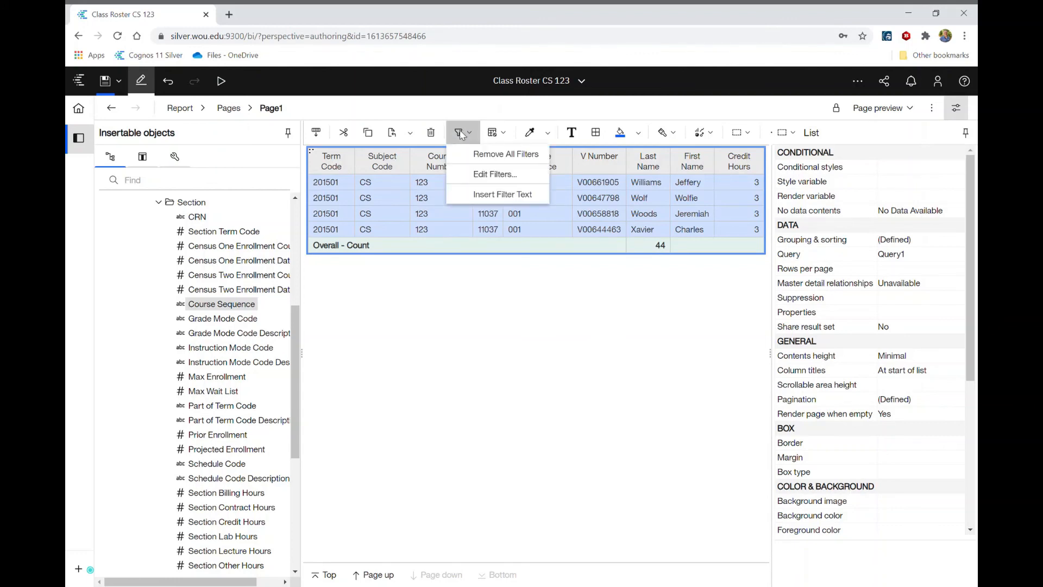
left_click(477, 175)
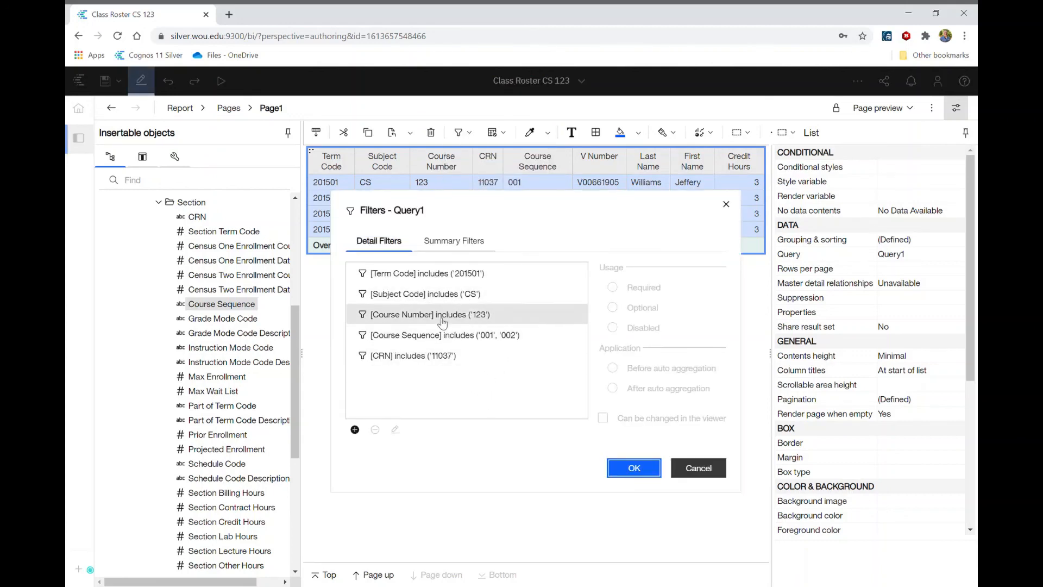
double_click(433, 299)
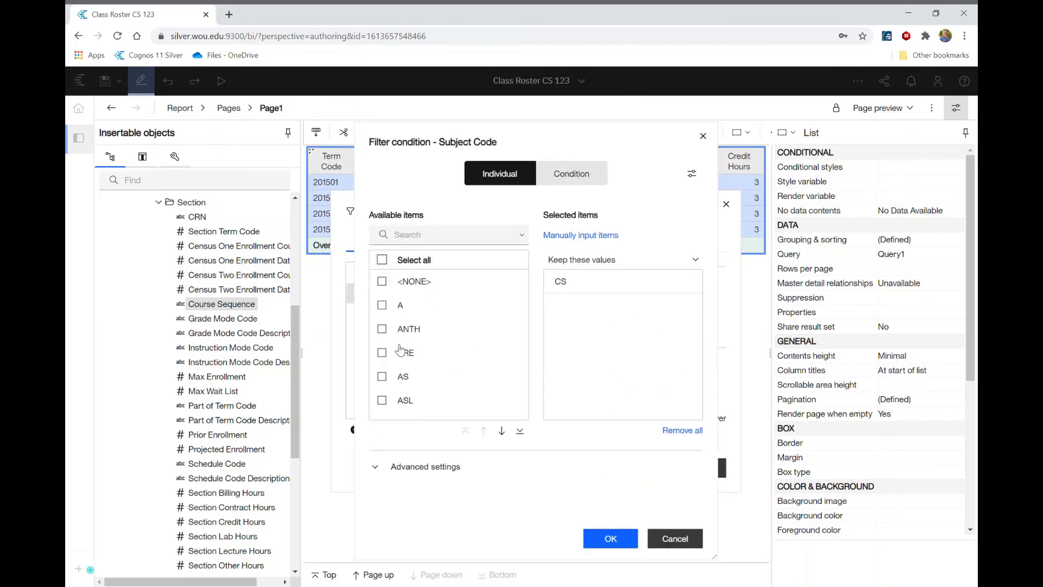
left_click(382, 305)
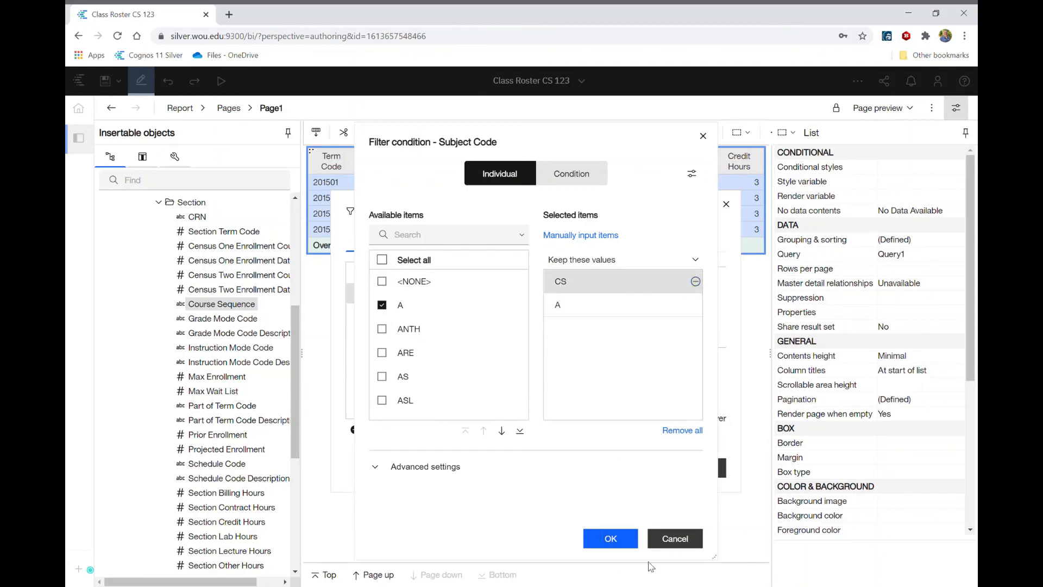
left_click(682, 539)
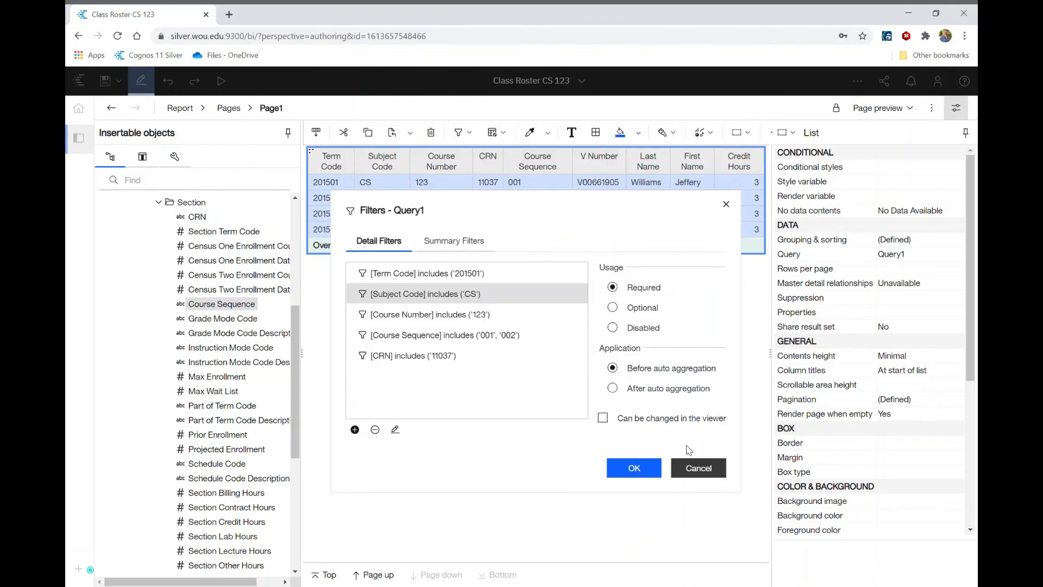
left_click(698, 471)
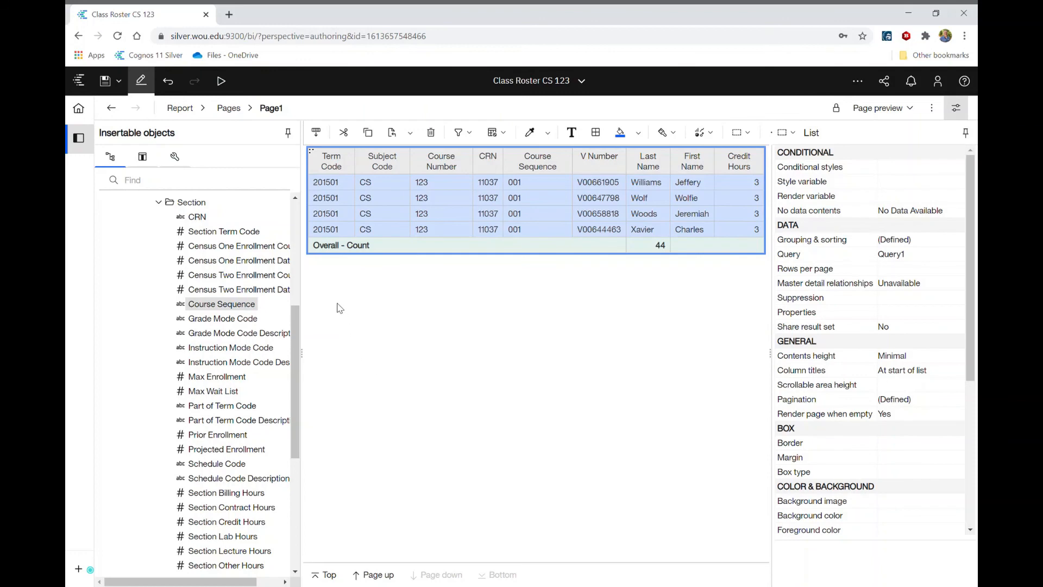
Step: Return to the home page and reopen the Class Roster CS 123 report from My content for editing
left_click(80, 109)
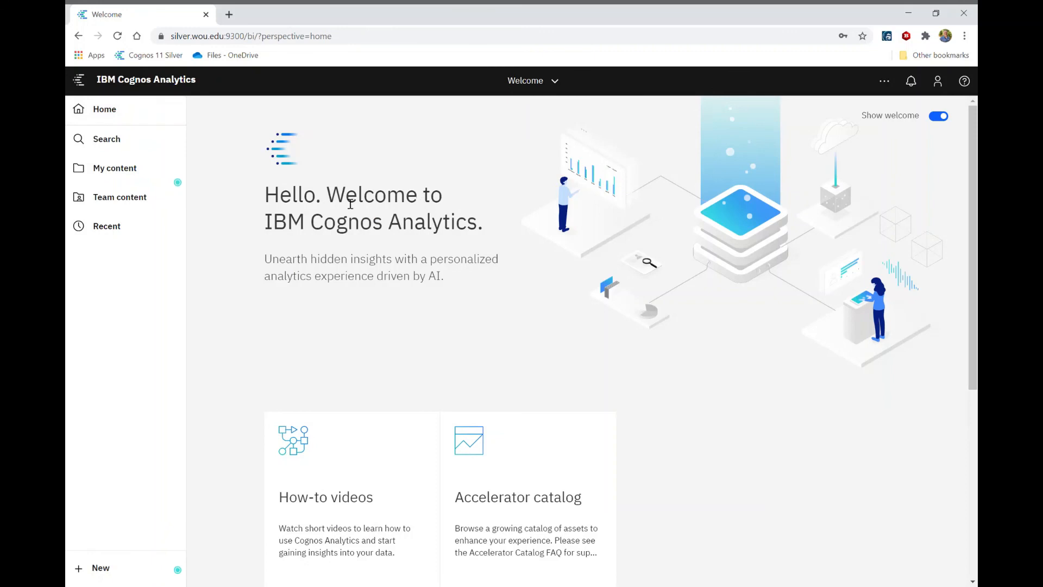
left_click(126, 170)
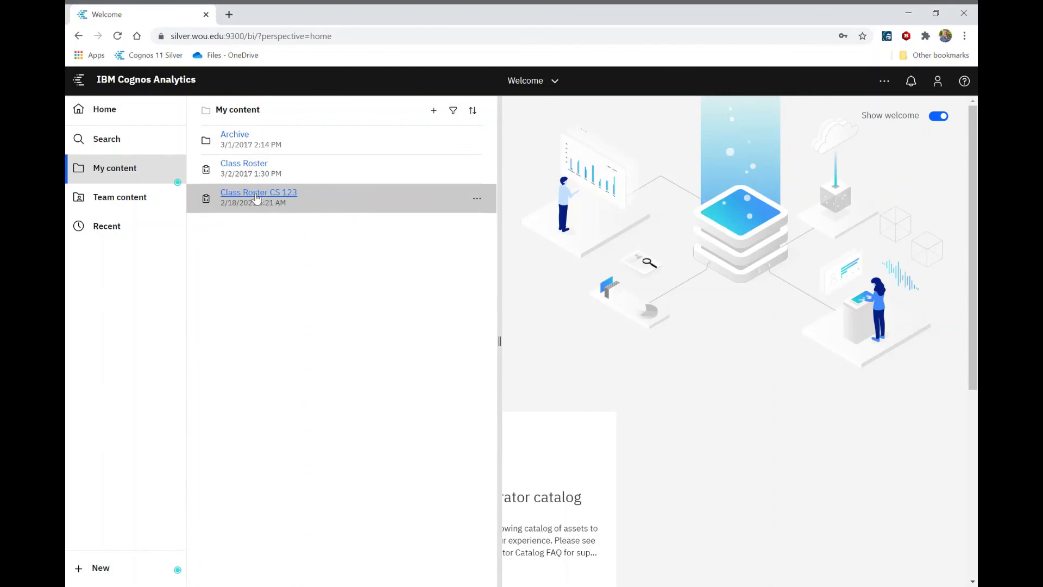
left_click(481, 200)
left_click(478, 200)
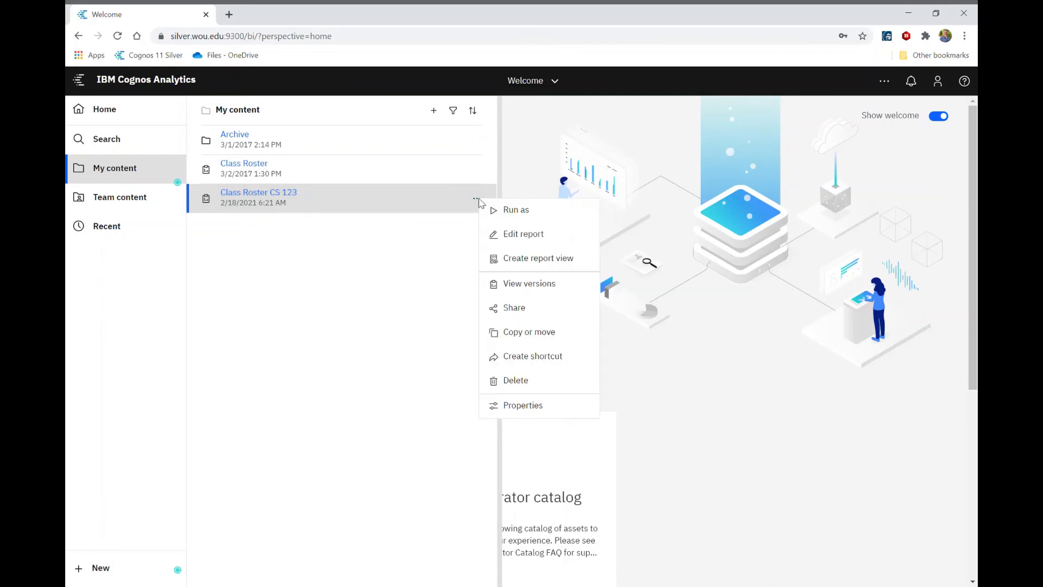
left_click(539, 235)
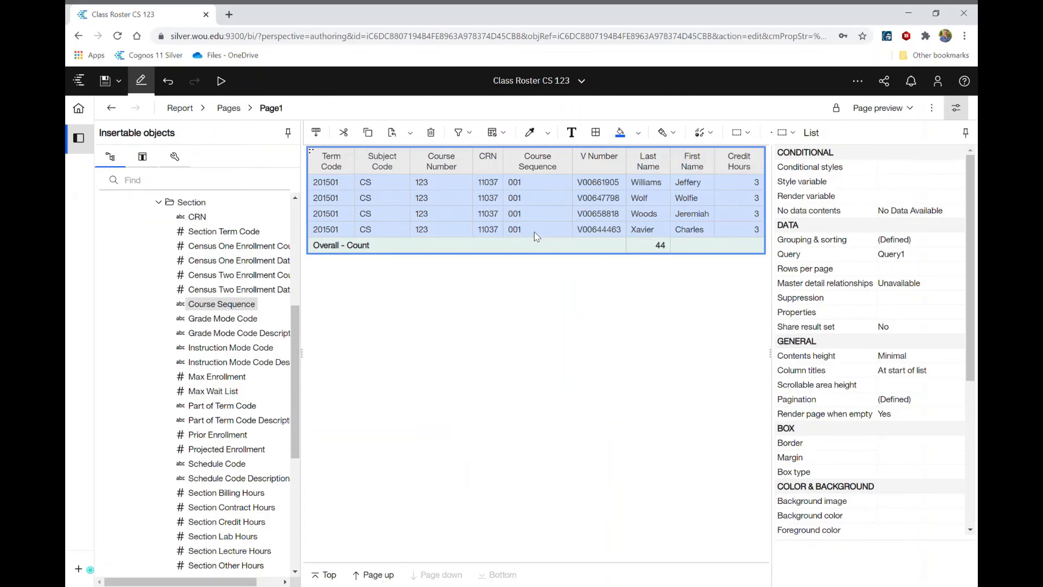
left_click(329, 576)
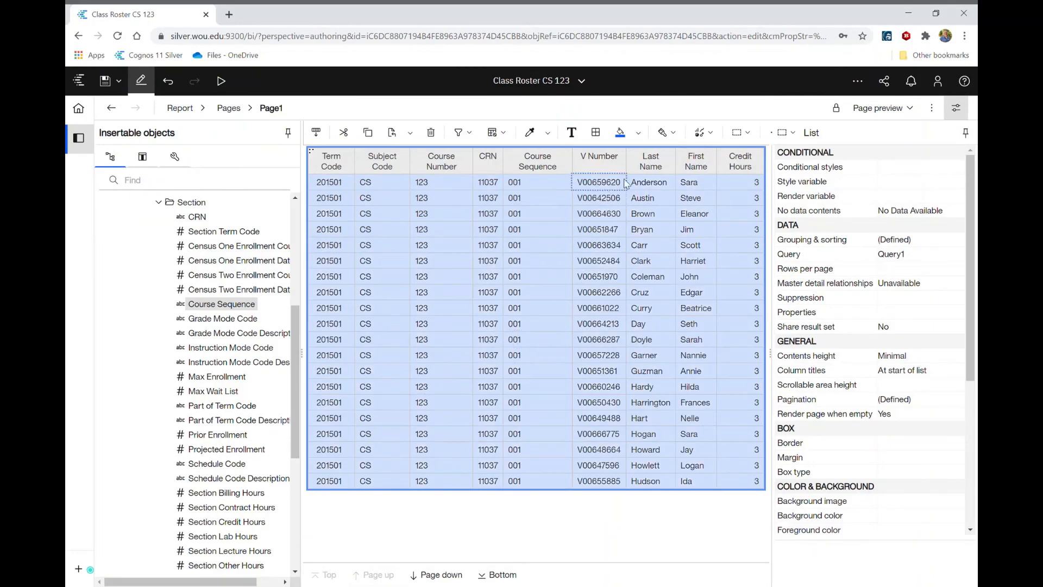